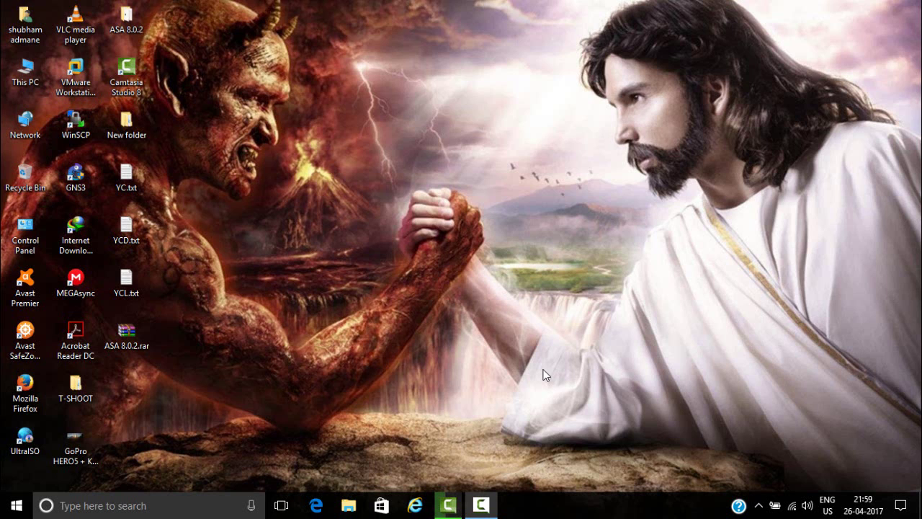
# Step: Launch GNS3 and delete the old ASA template from the Qemu VMs preferences page
pyautogui.doubleClick(81, 181)
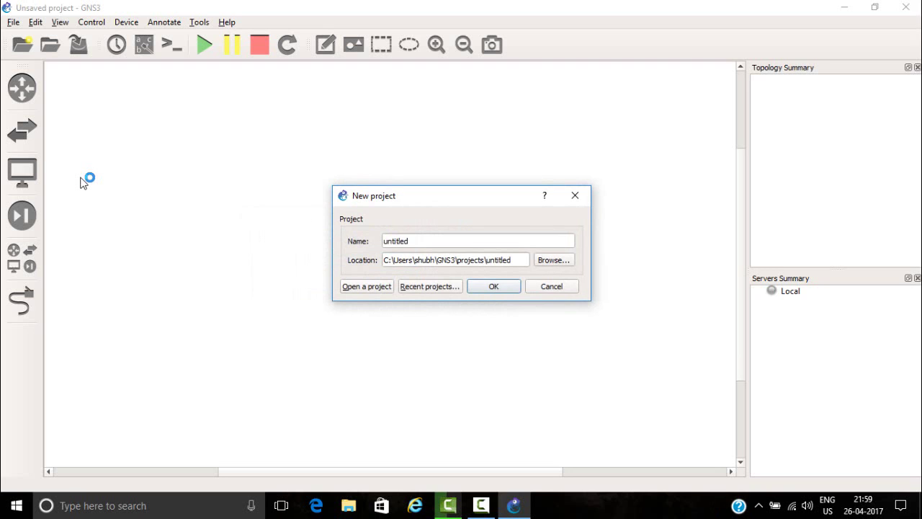
pyautogui.press('Escape')
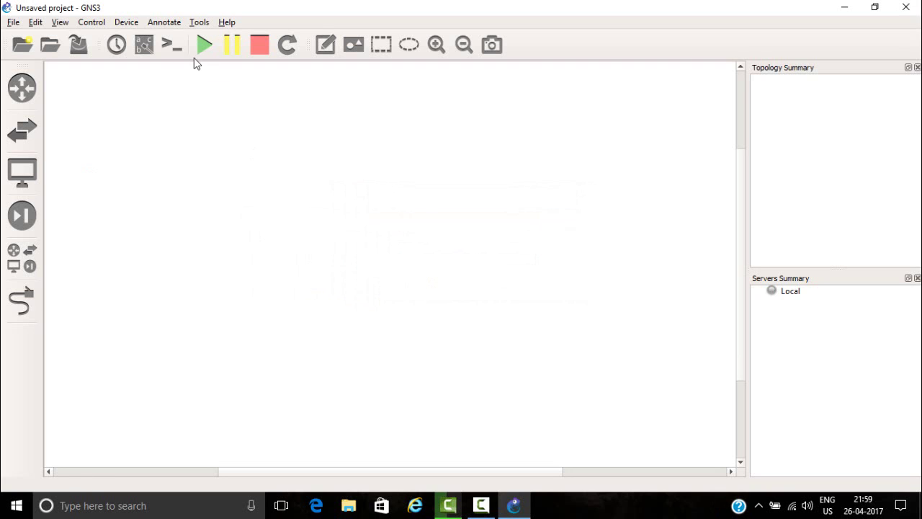
pyautogui.click(39, 24)
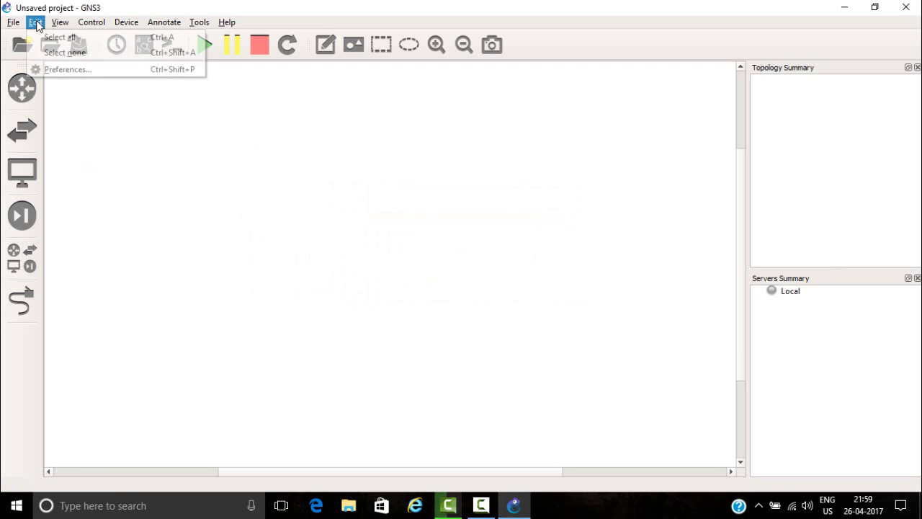
pyautogui.click(81, 71)
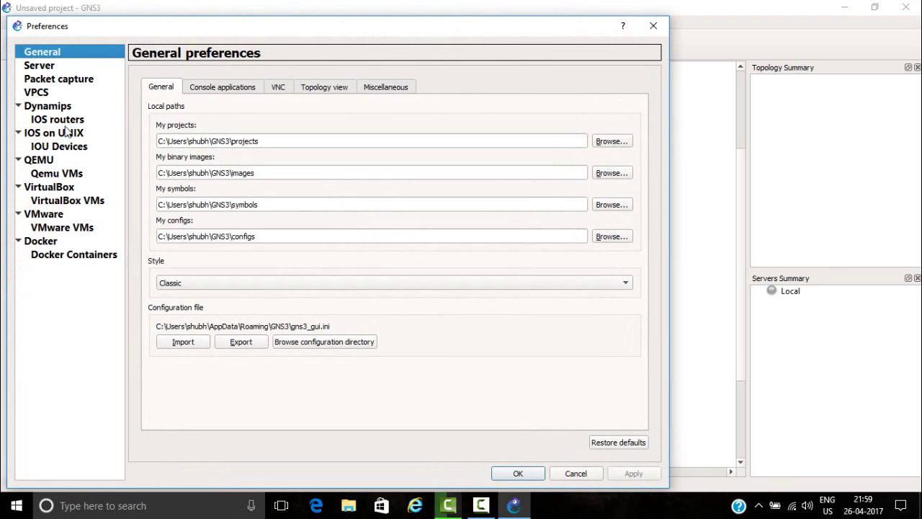
pyautogui.click(68, 175)
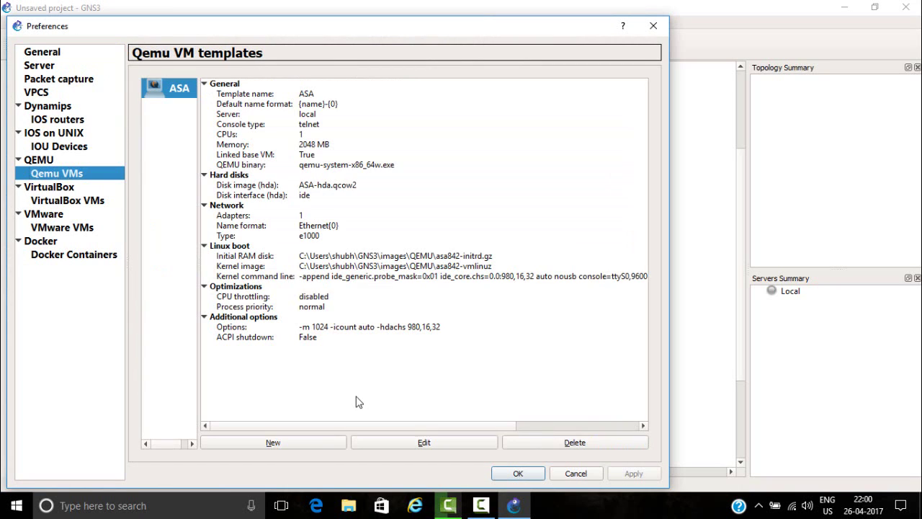
pyautogui.click(536, 444)
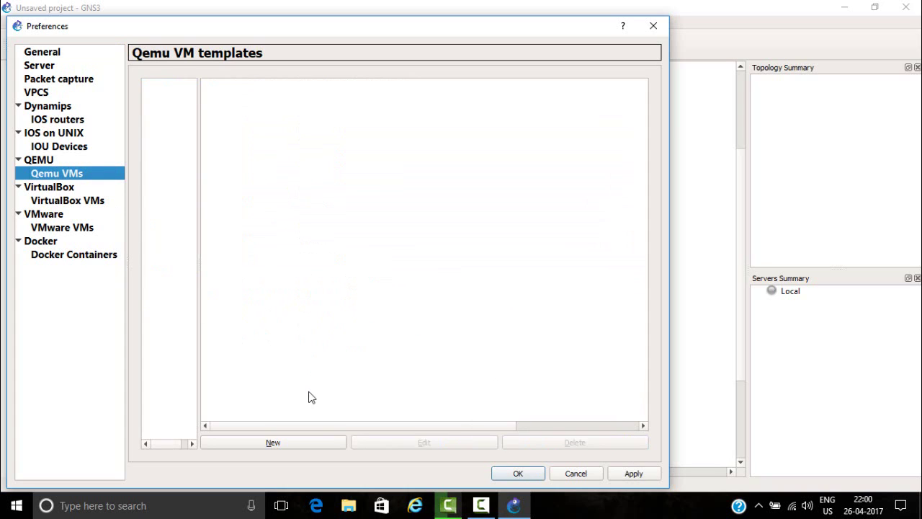
# Step: Start a new QEMU VM template named 'ASA 8.0' with 1024 MB RAM
pyautogui.click(273, 443)
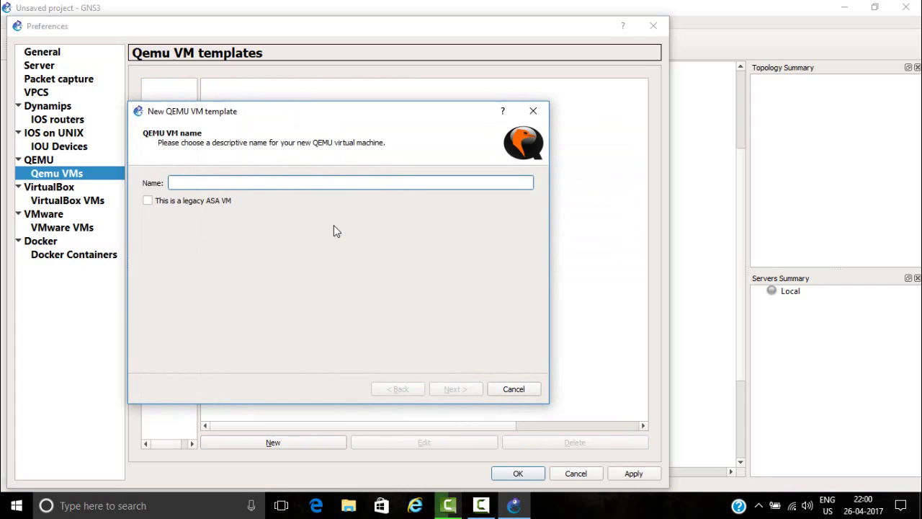
pyautogui.write('ASA')
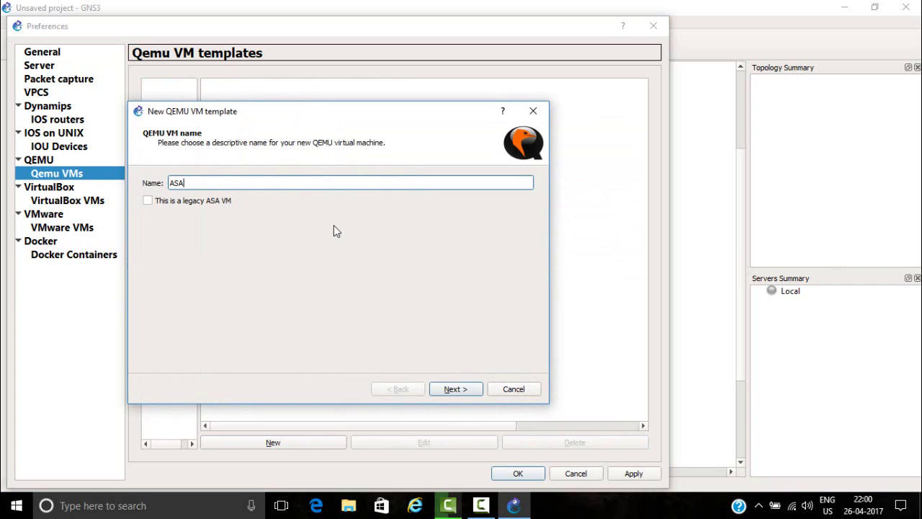
pyautogui.write(' *')
pyautogui.press('BackSpace')
pyautogui.write('8.0')
pyautogui.click(456, 389)
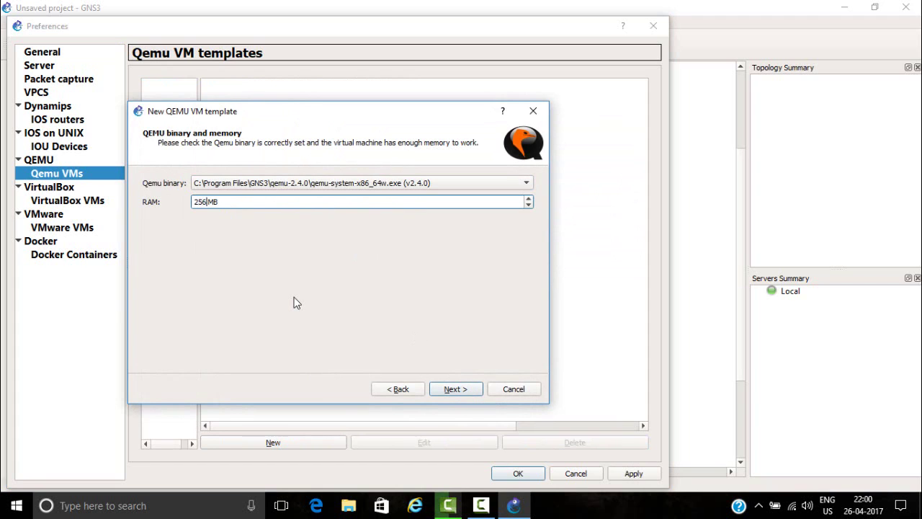
pyautogui.press('BackSpace')
pyautogui.press('BackSpace')
pyautogui.press('BackSpace')
pyautogui.write('1024')
pyautogui.click(455, 387)
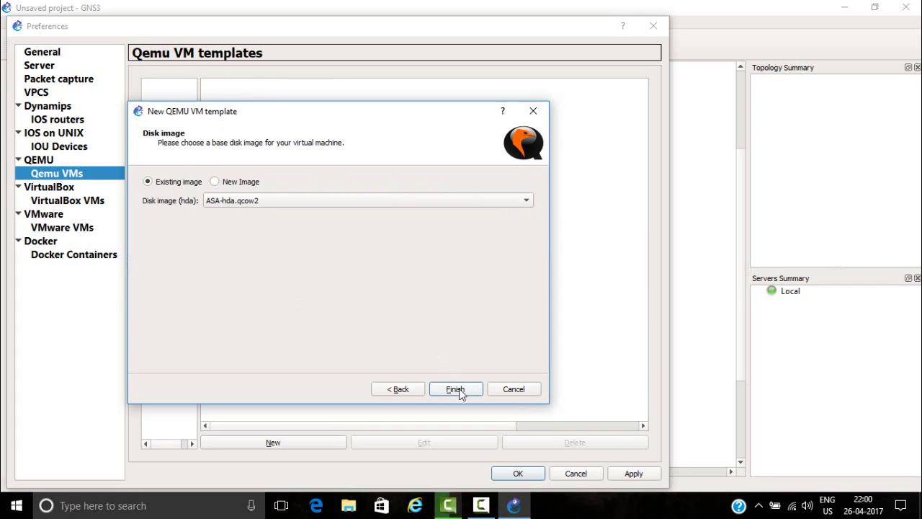
# Step: Use asa802-k8.initrd.gz from the ASA 8.0.2 folder as its copied disk image and finish
pyautogui.click(215, 181)
pyautogui.click(482, 203)
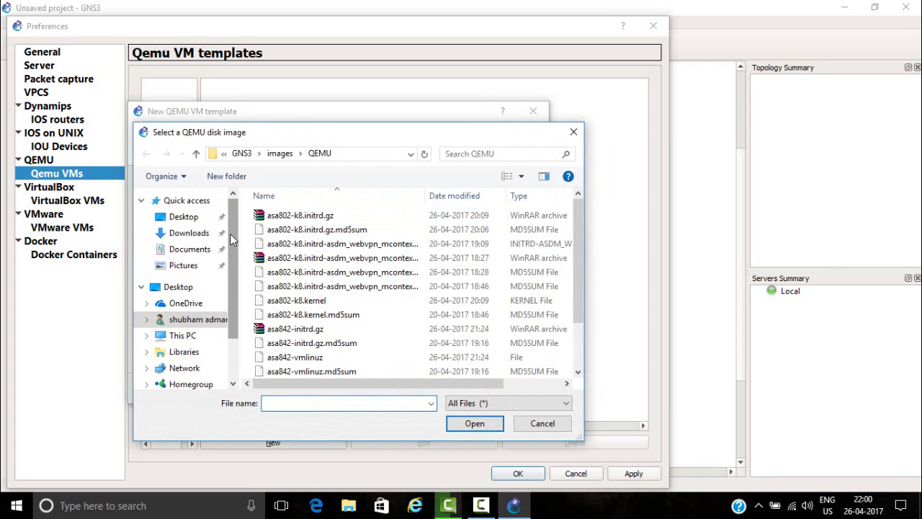
pyautogui.scroll(-2, 230, 234)
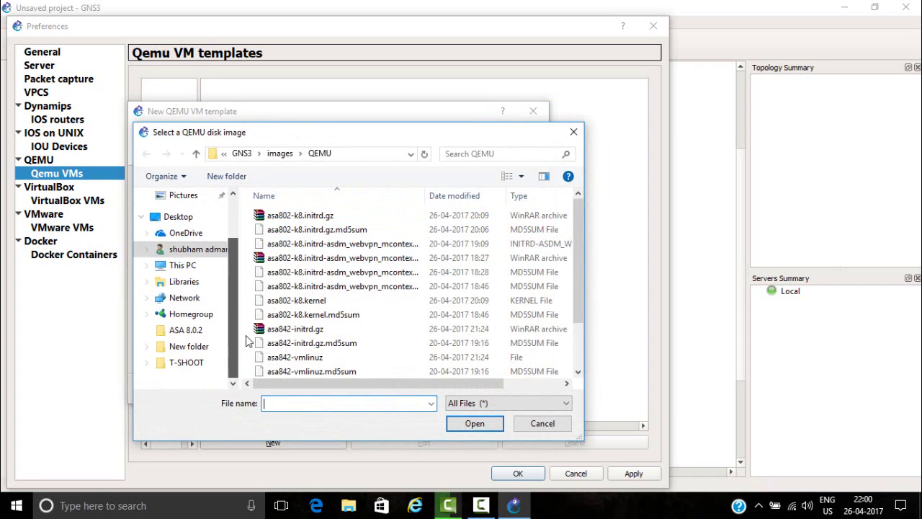
pyautogui.click(192, 335)
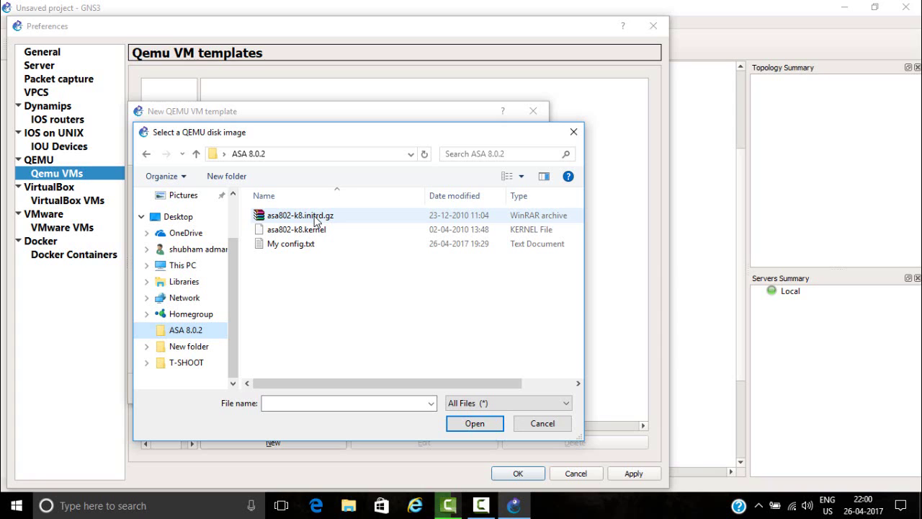
pyautogui.click(314, 221)
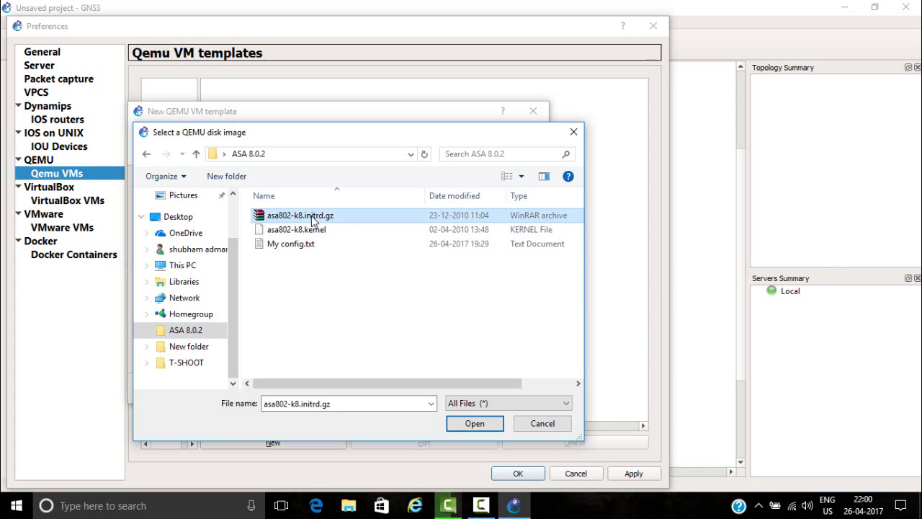
pyautogui.click(469, 425)
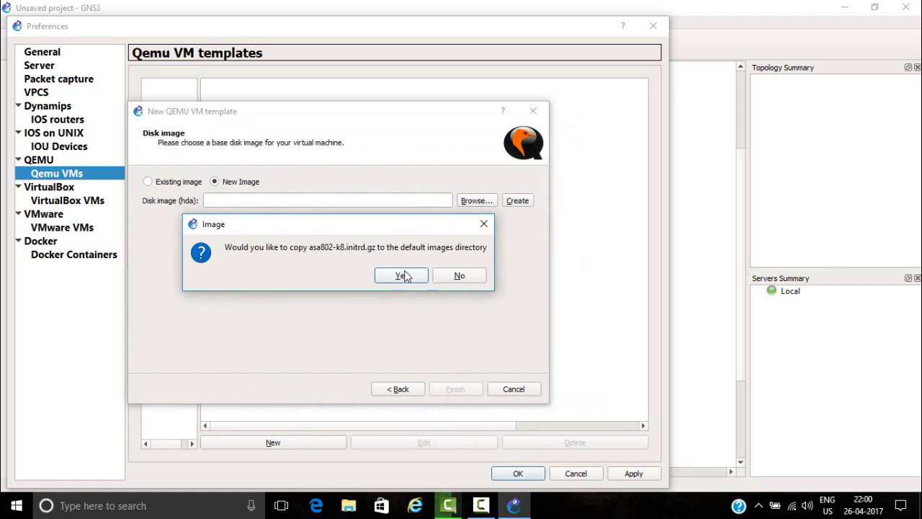
pyautogui.click(398, 278)
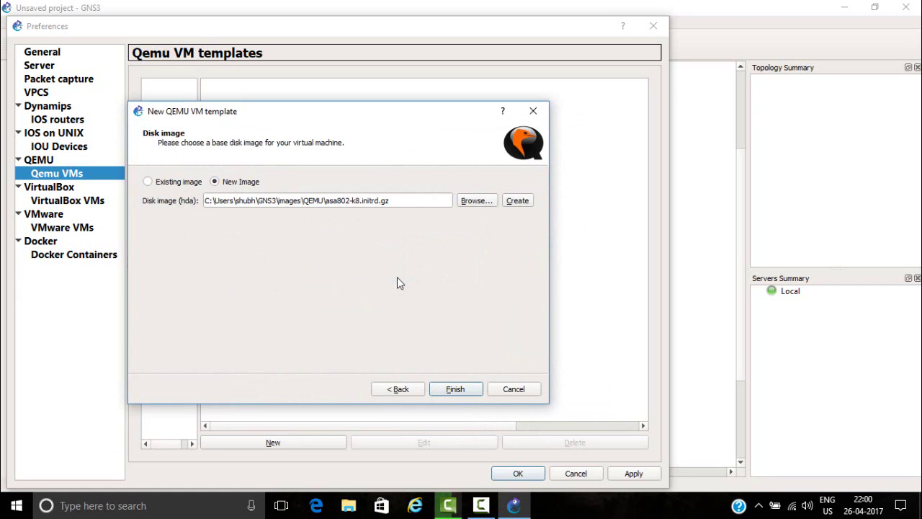
pyautogui.click(472, 388)
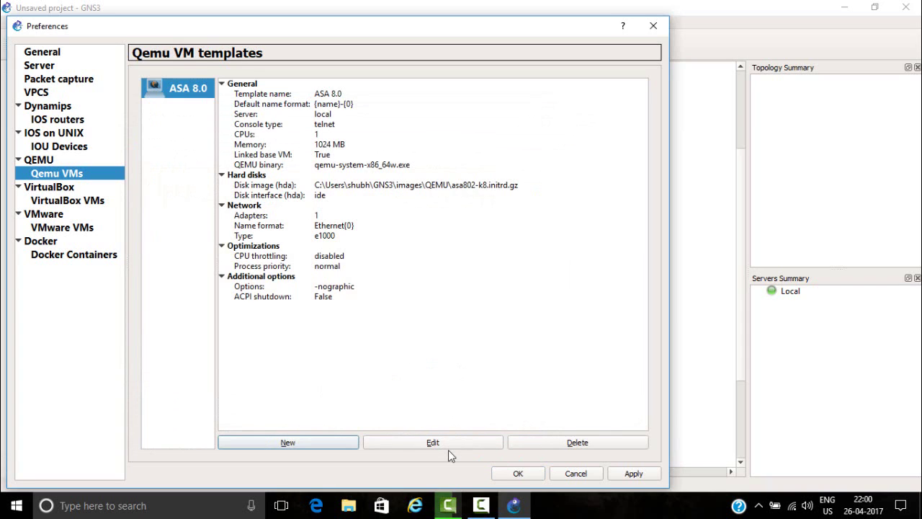
# Step: Put the ASA 8.0 template in the Security devices category
pyautogui.click(432, 443)
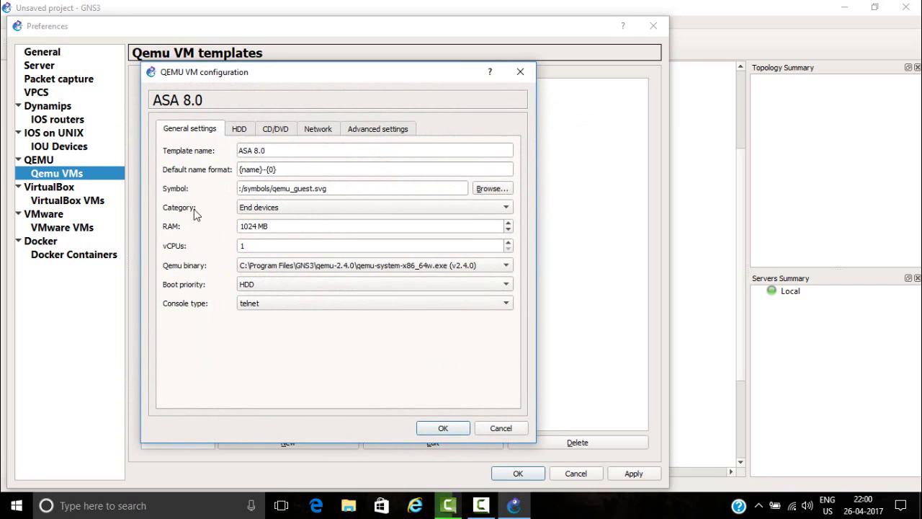
pyautogui.click(273, 211)
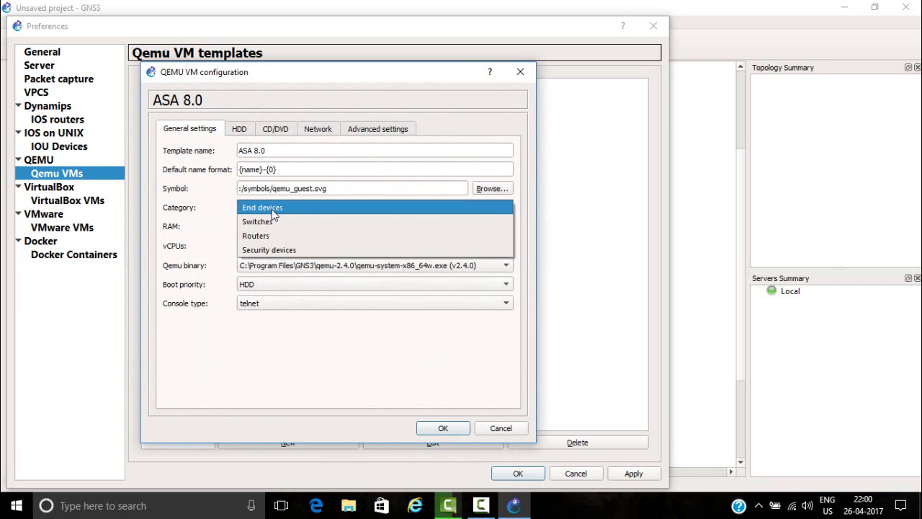
pyautogui.click(270, 250)
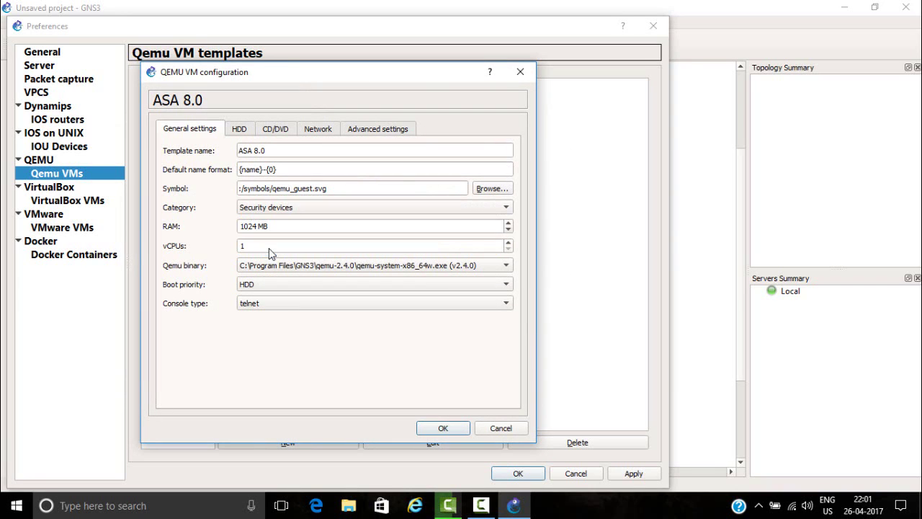
# Step: Assign the asa symbol to the ASA 8.0 template
pyautogui.click(492, 190)
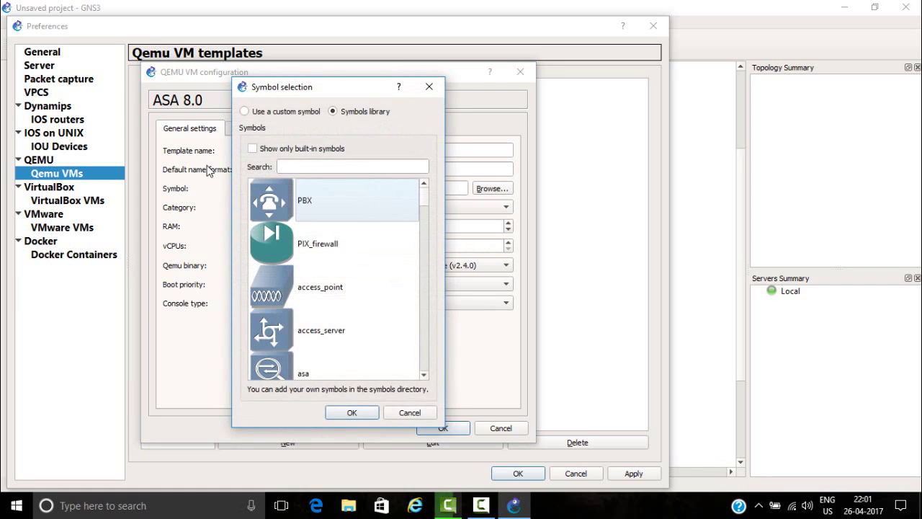
pyautogui.click(281, 167)
pyautogui.write('asa')
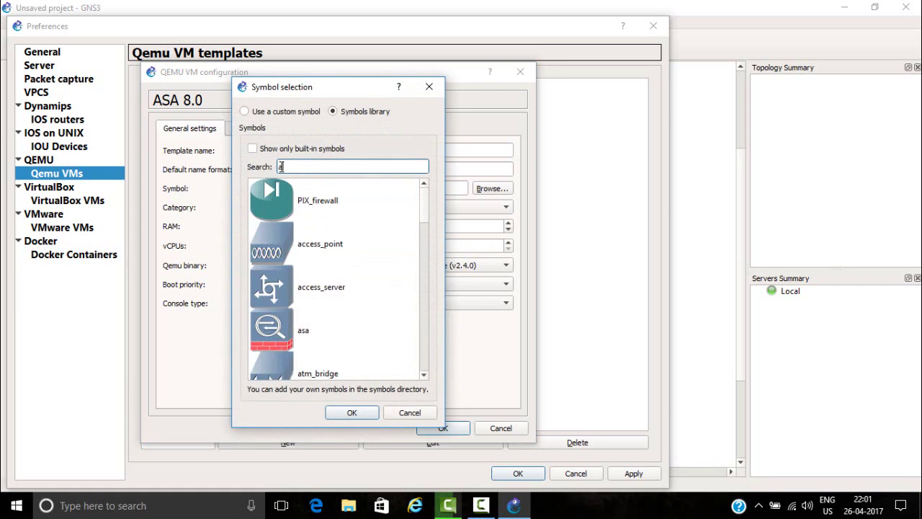
pyautogui.click(282, 198)
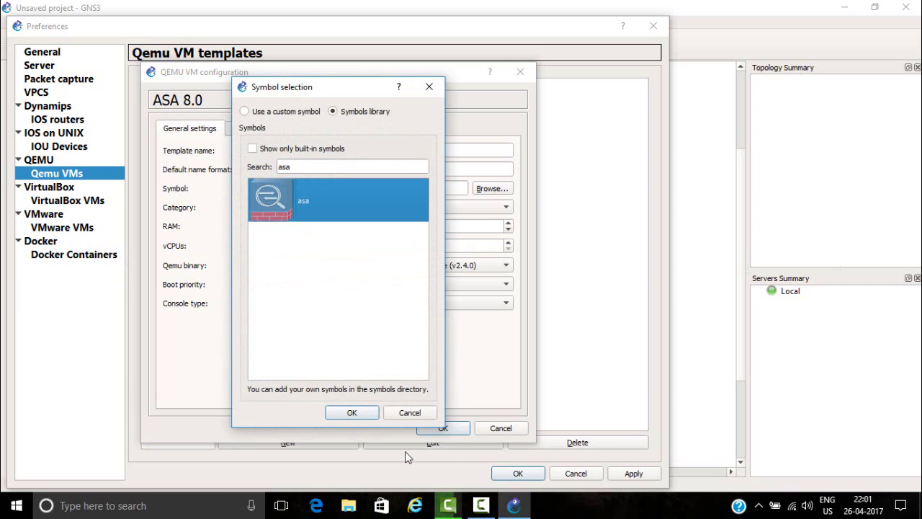
pyautogui.click(349, 413)
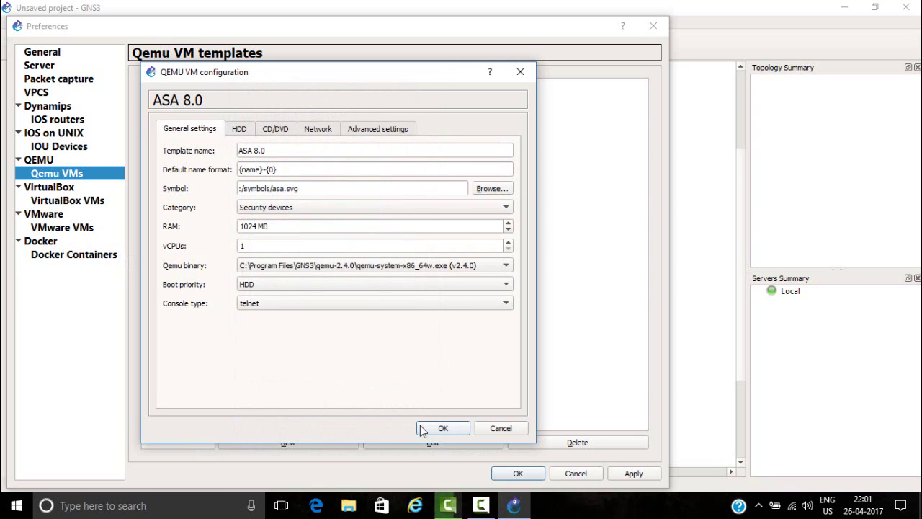
# Step: Change the ASA 8.0 template's network adapter count from 1 to 6
pyautogui.click(316, 130)
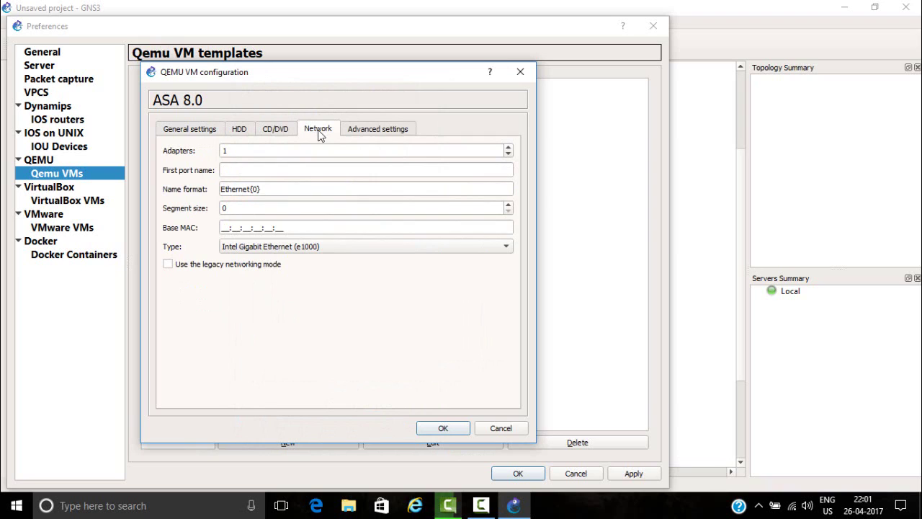
pyautogui.click(242, 156)
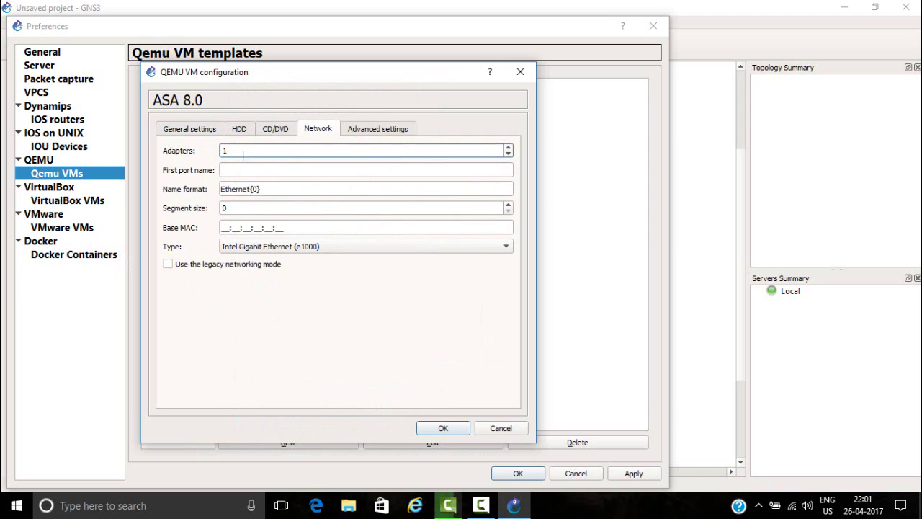
pyautogui.press('BackSpace')
pyautogui.write('4')
pyautogui.press('BackSpace')
pyautogui.write('6')
# Step: Set the initial RAM disk to asa802-k8.initrd.gz, copied into the images directory
pyautogui.click(355, 133)
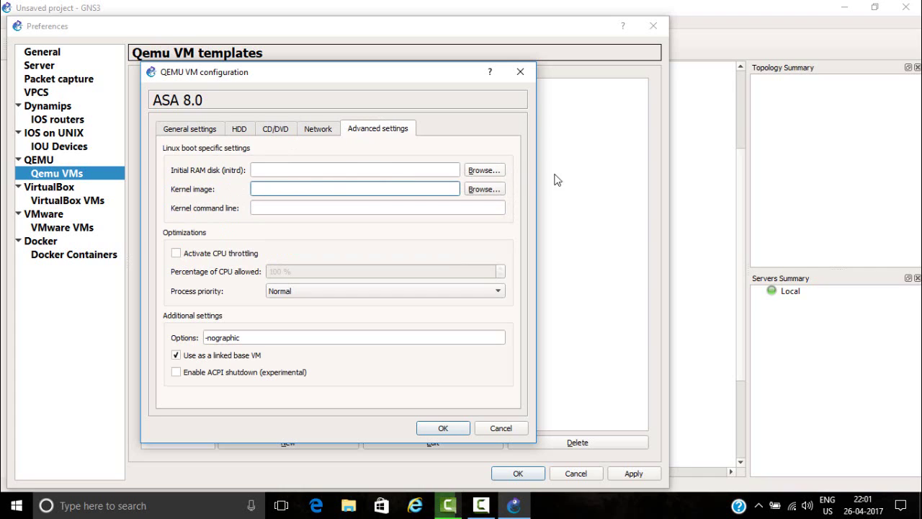
pyautogui.click(484, 170)
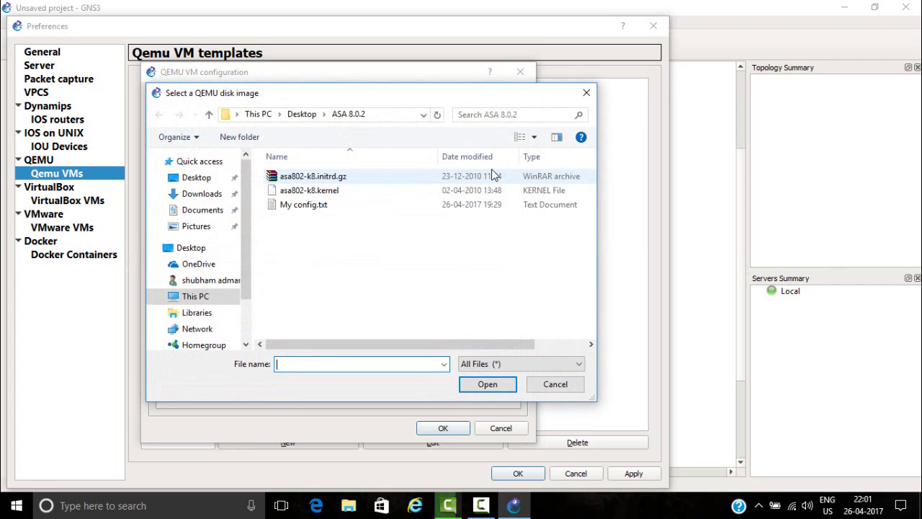
pyautogui.click(321, 180)
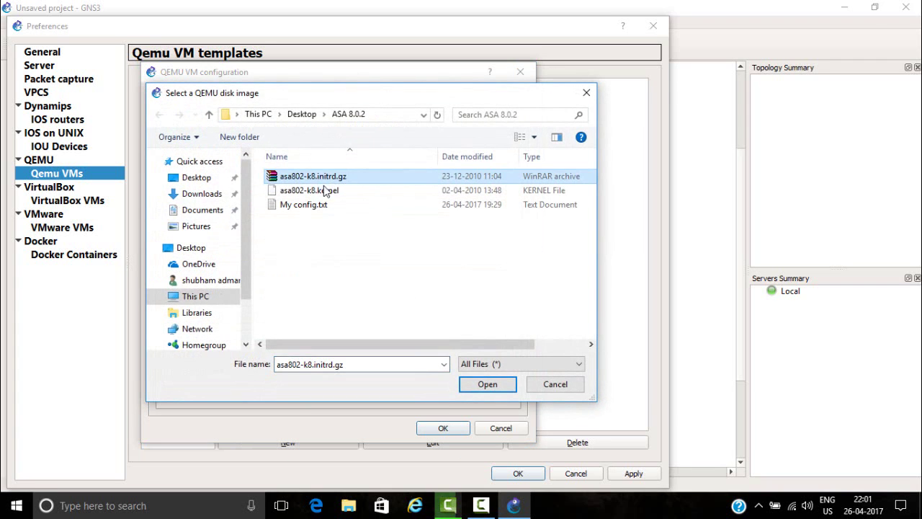
pyautogui.click(487, 386)
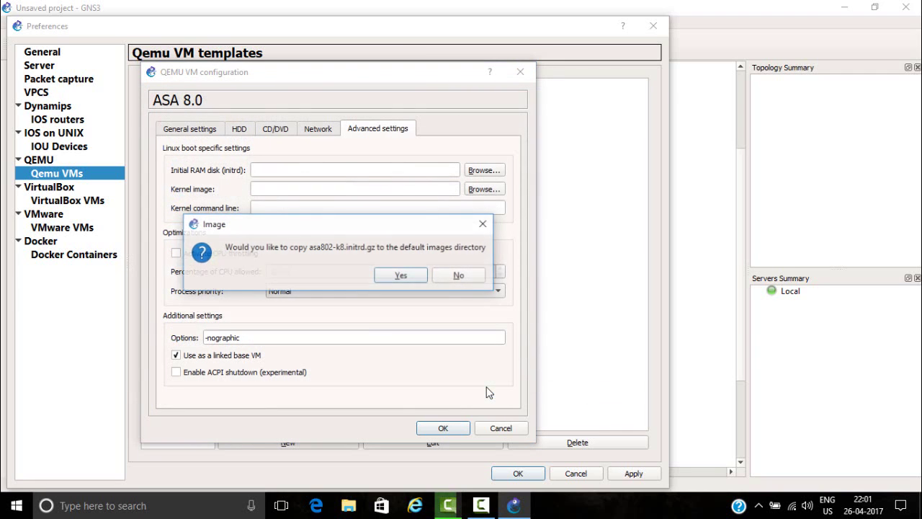
pyautogui.click(401, 275)
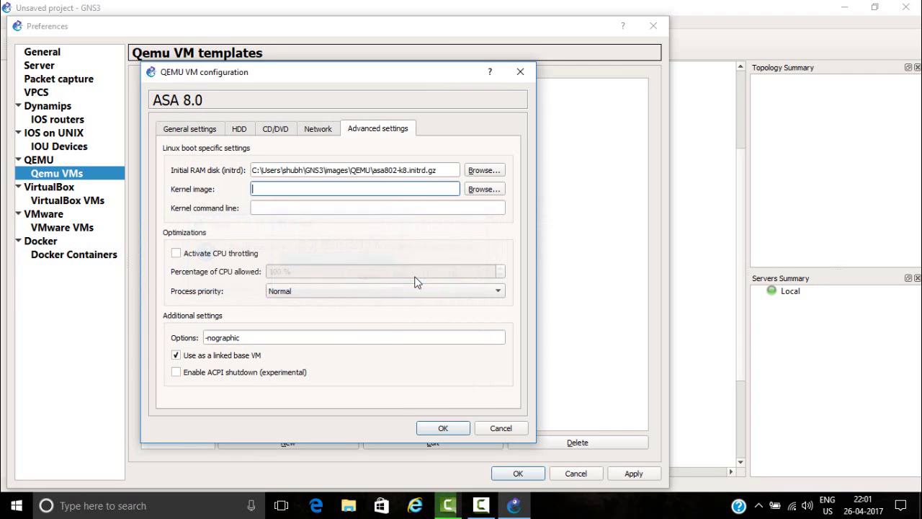
# Step: Set the kernel image to asa802-k8.kernel, copied into the images directory, then show the desktop
pyautogui.click(481, 189)
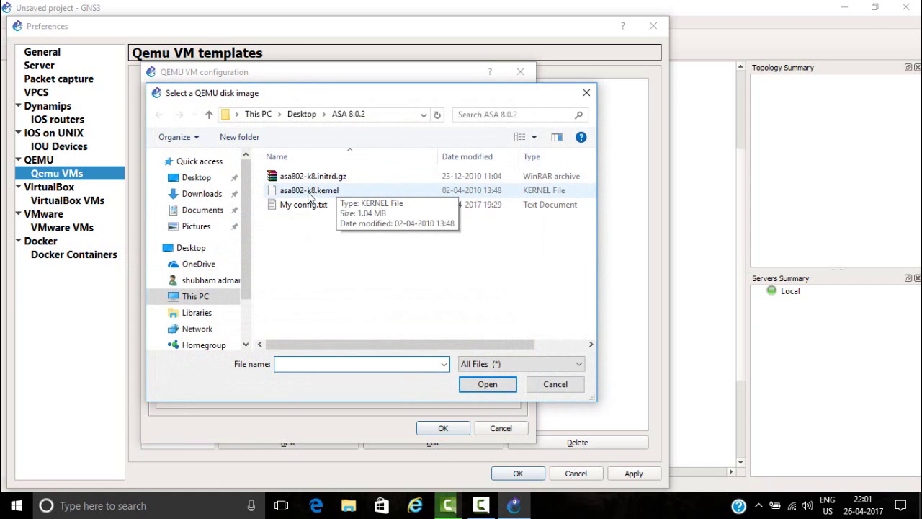
pyautogui.click(308, 192)
pyautogui.click(487, 384)
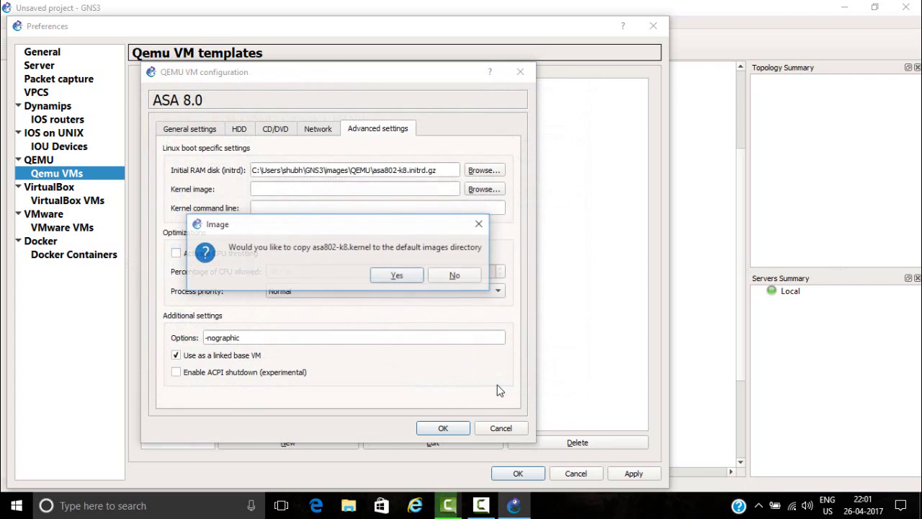
pyautogui.click(397, 276)
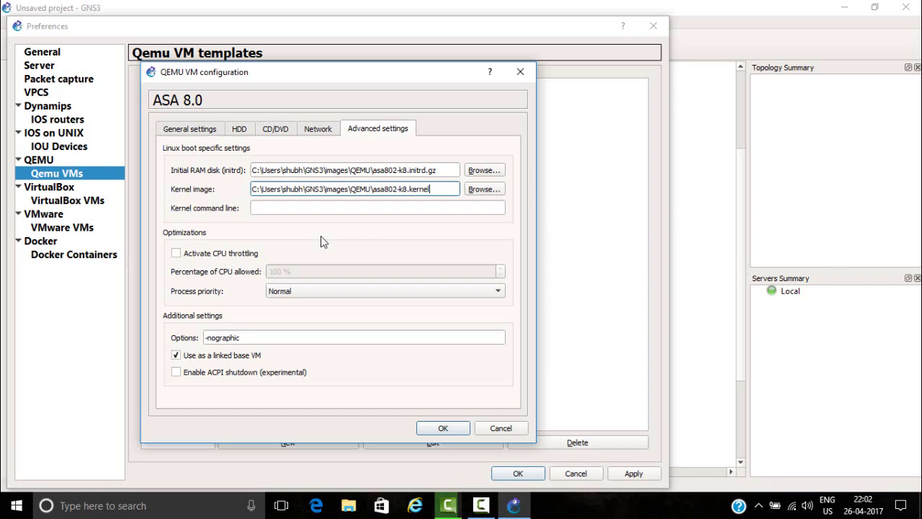
pyautogui.press('super+d')
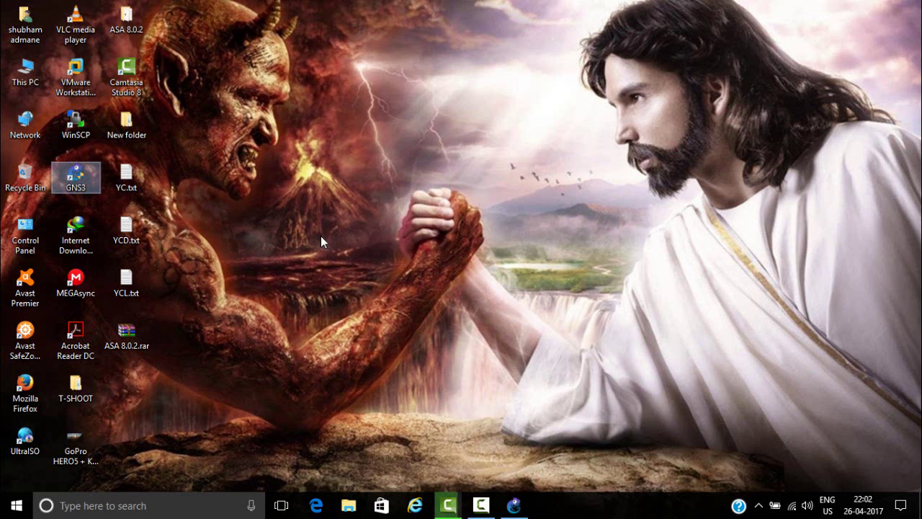
# Step: Open My config.txt in Notepad and copy the kernel parameters from -append through -net nic
pyautogui.doubleClick(127, 16)
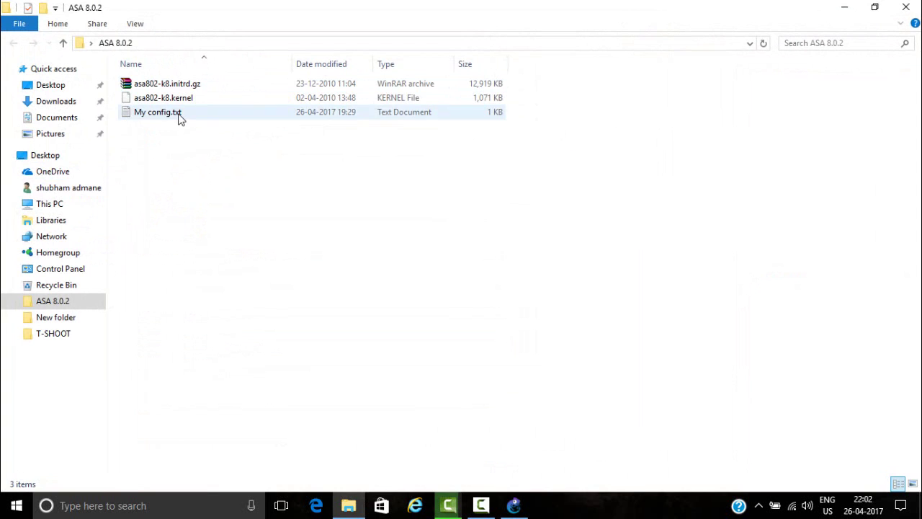
pyautogui.doubleClick(179, 115)
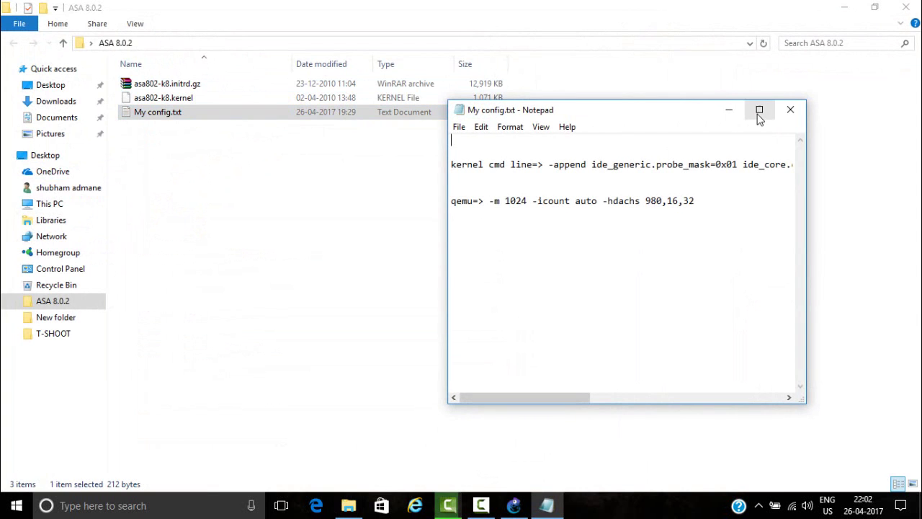
pyautogui.click(760, 107)
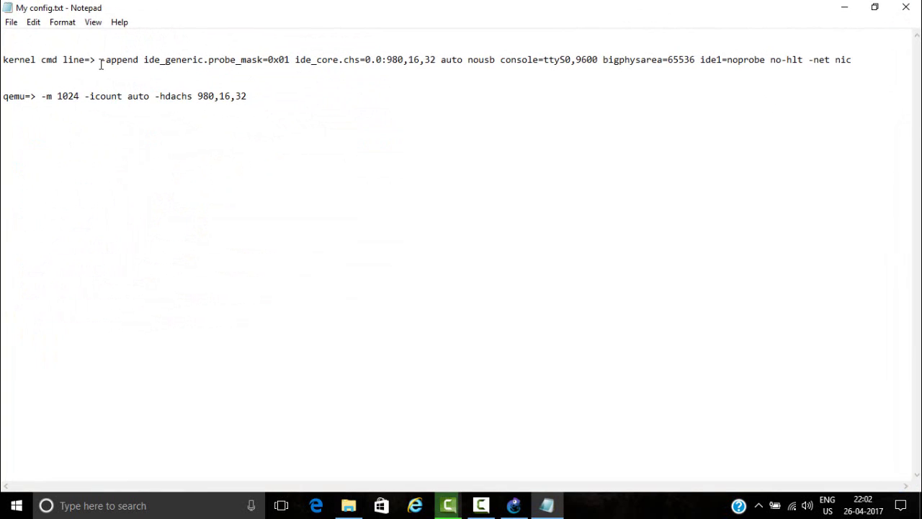
pyautogui.moveTo(101, 63); pyautogui.dragTo(892, 112)
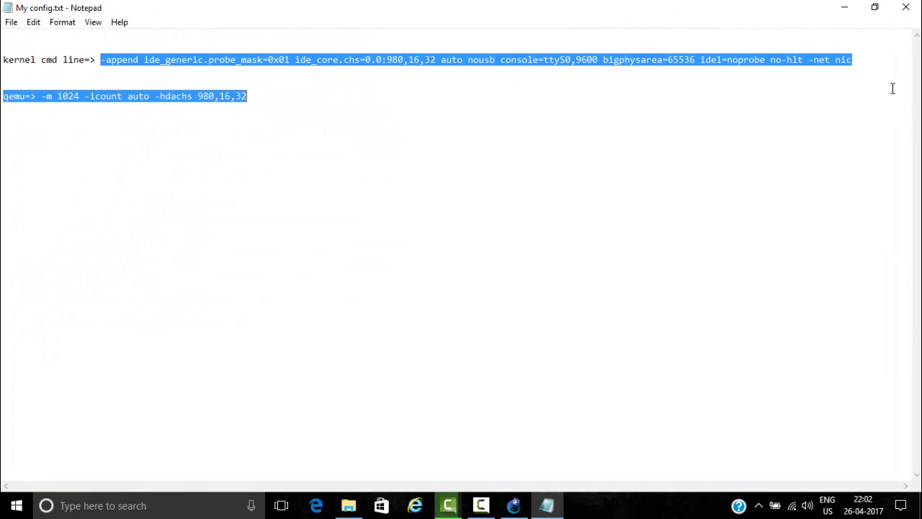
pyautogui.click(102, 62)
pyautogui.moveTo(101, 61); pyautogui.dragTo(156, 61)
pyautogui.hotkey('shift', 'Home')
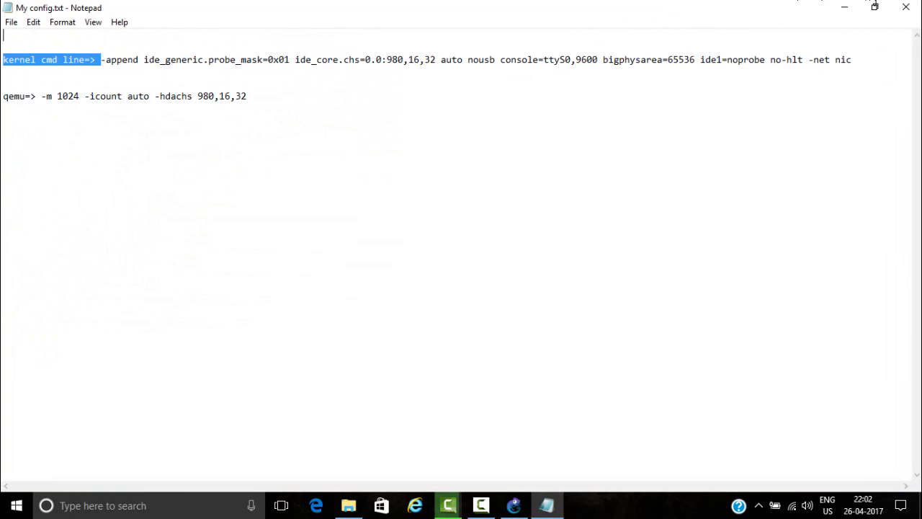
pyautogui.keyDown('shift'); pyautogui.click(854, 60); pyautogui.keyUp('shift')
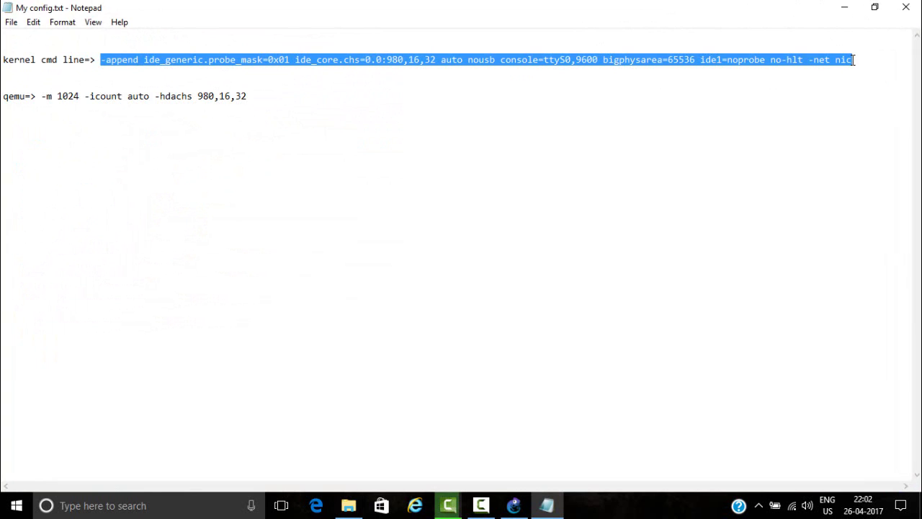
# Step: Paste the copied -append parameters into the template's Kernel command line field
pyautogui.click(845, 8)
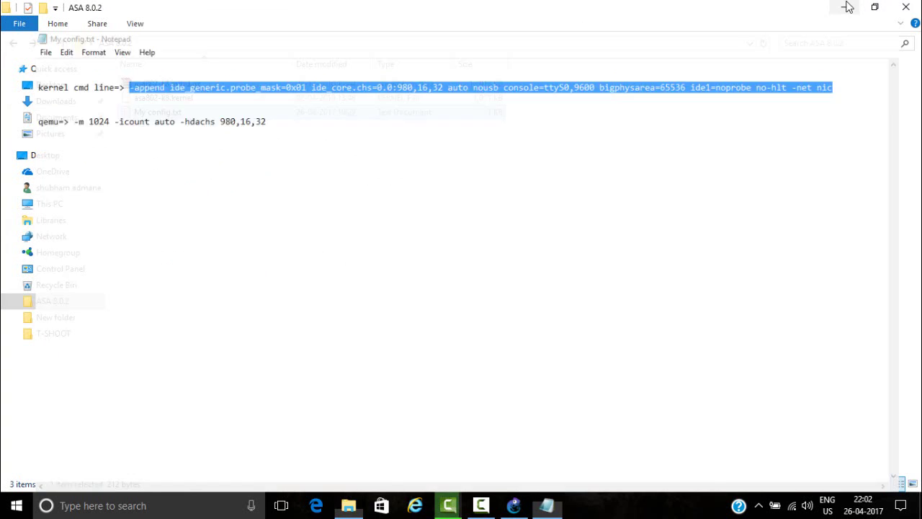
pyautogui.click(514, 505)
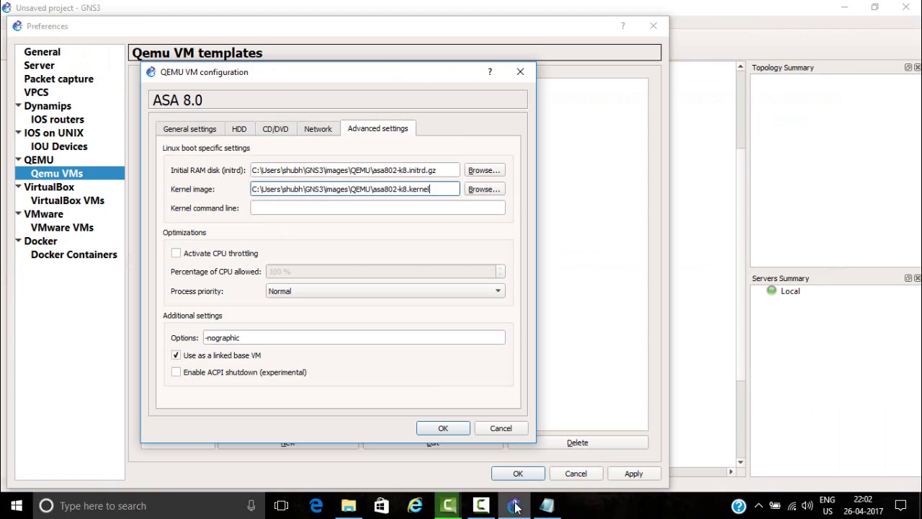
pyautogui.click(279, 208)
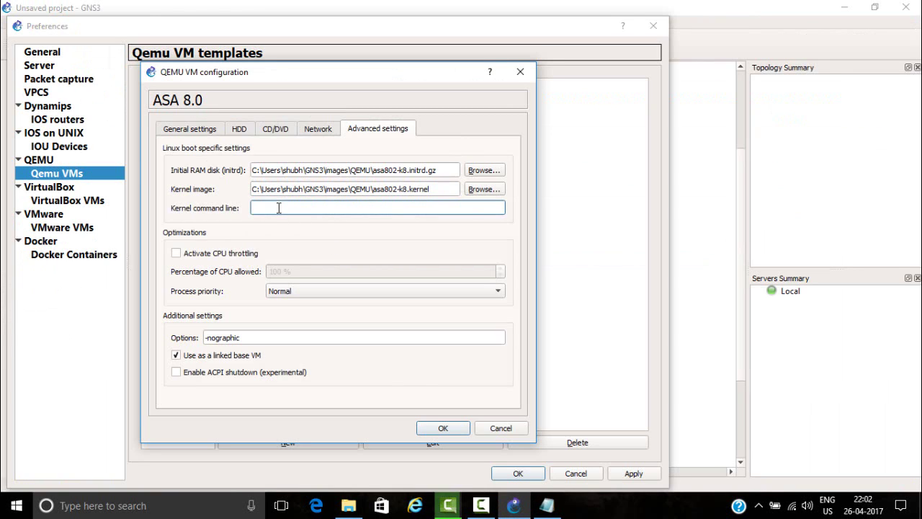
pyautogui.hotkey('ctrl', 'v')
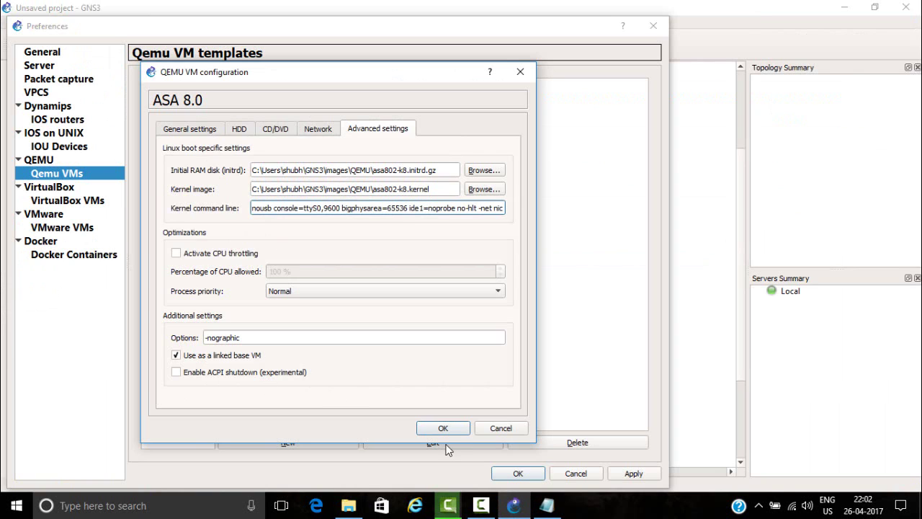
# Step: Replace the -nographic option with -m 1024 -icount auto -hdachs 980,16,32 and save
pyautogui.click(547, 506)
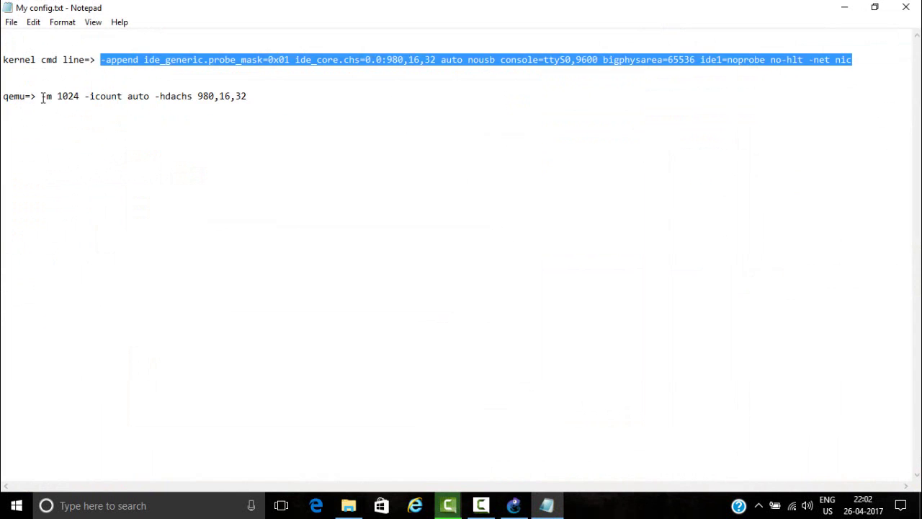
pyautogui.moveTo(42, 98); pyautogui.dragTo(250, 97)
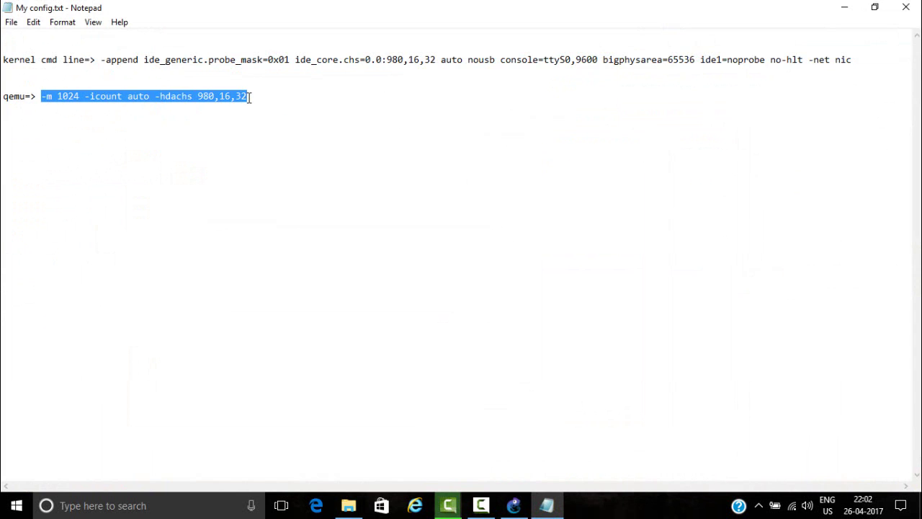
pyautogui.click(844, 7)
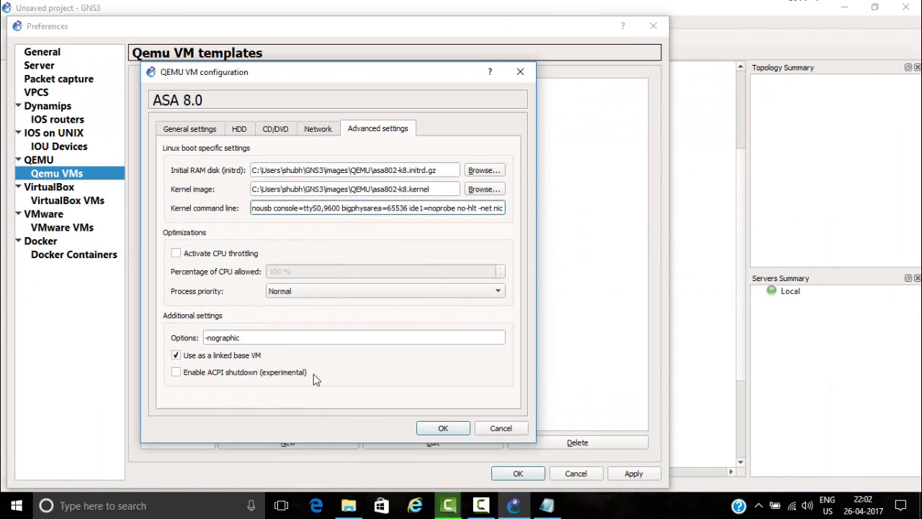
pyautogui.moveTo(259, 340); pyautogui.dragTo(153, 339)
pyautogui.press('BackSpace')
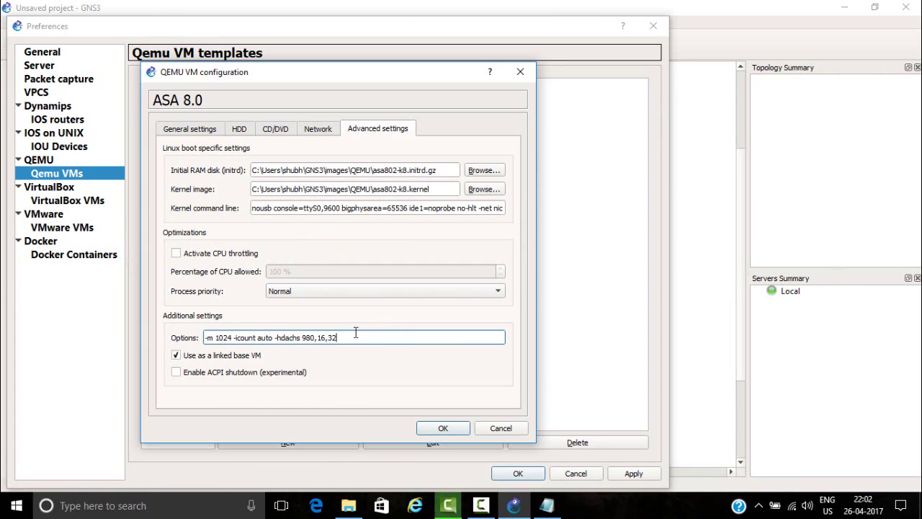
pyautogui.click(438, 429)
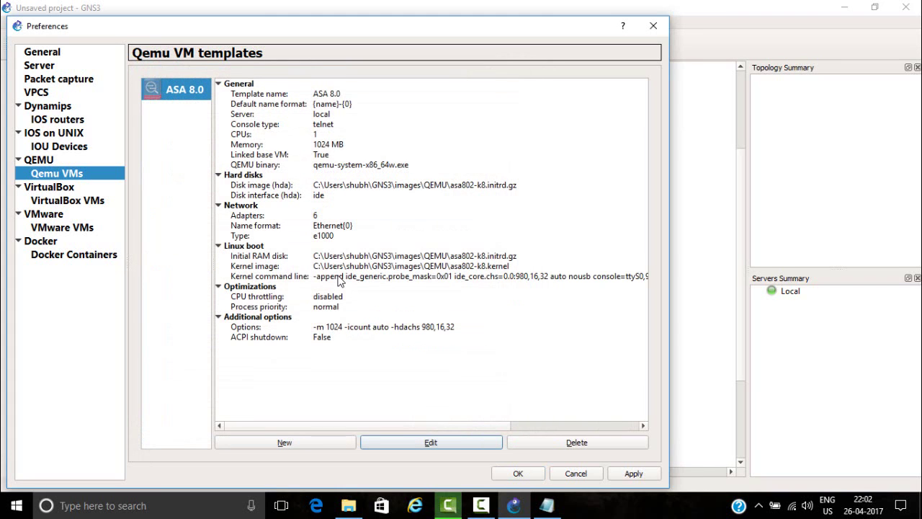
# Step: Apply and close the template preferences and dismiss the Films & TV app
pyautogui.click(645, 473)
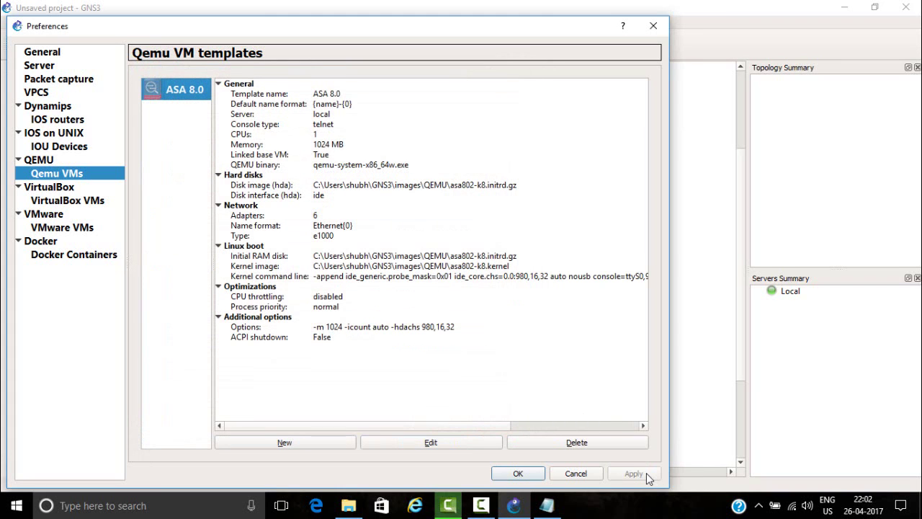
pyautogui.click(531, 474)
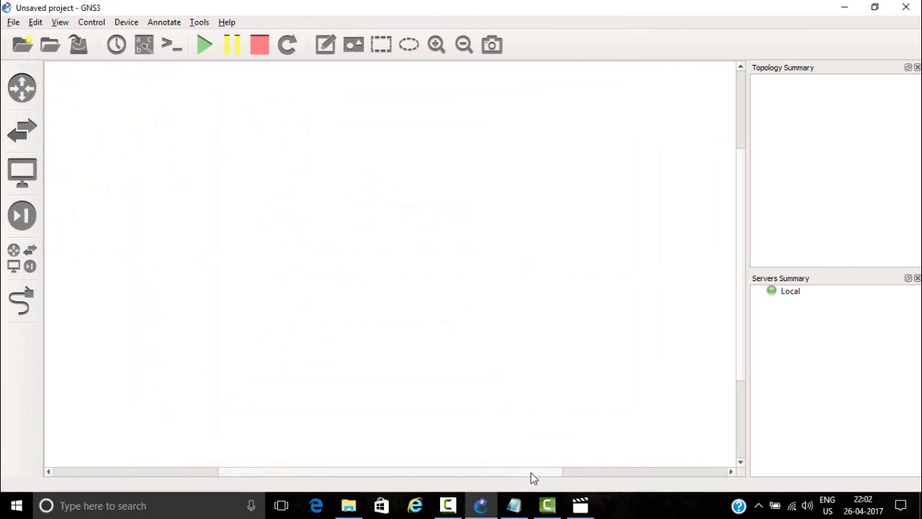
pyautogui.moveTo(581, 505)
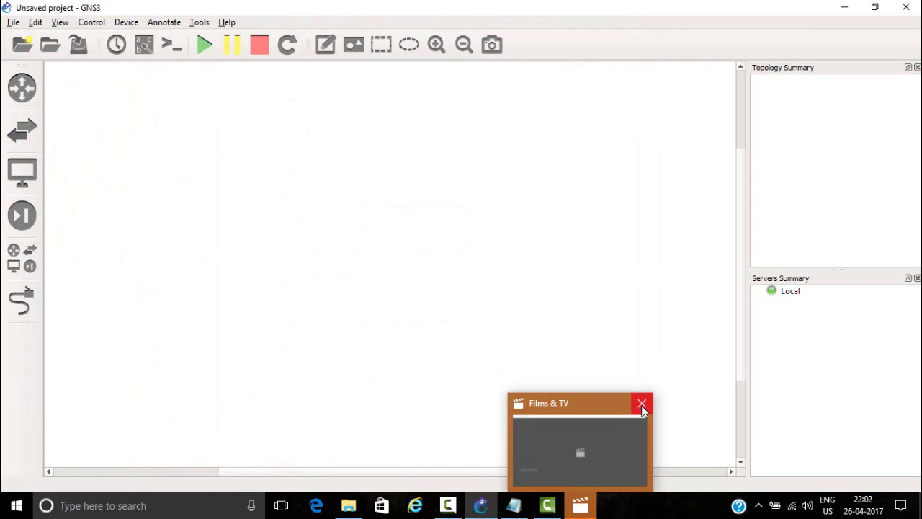
pyautogui.click(643, 411)
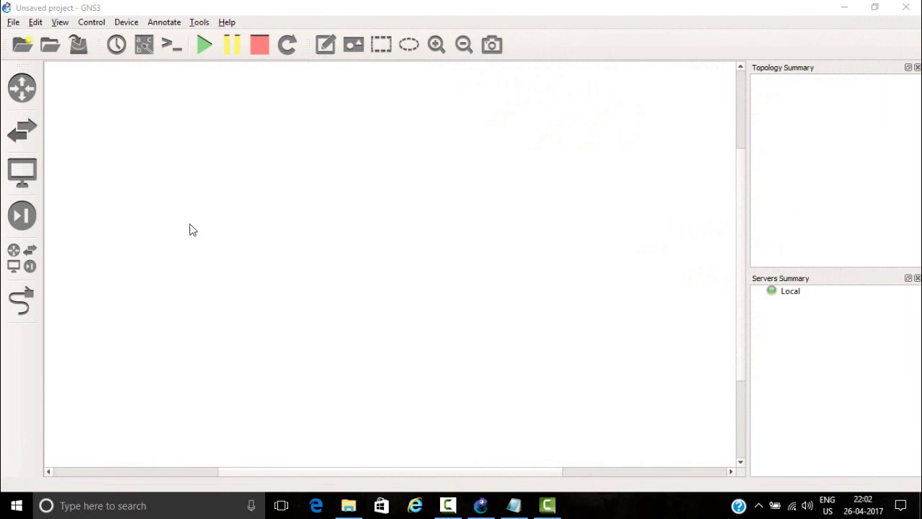
# Step: Place a c3745 router and an ASA 8.0 firewall on the workspace
pyautogui.click(24, 91)
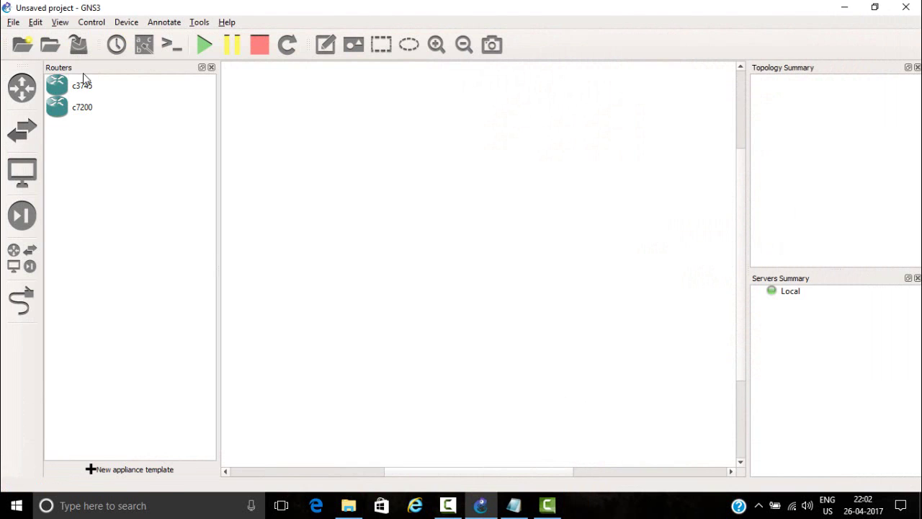
pyautogui.moveTo(82, 89); pyautogui.dragTo(323, 137)
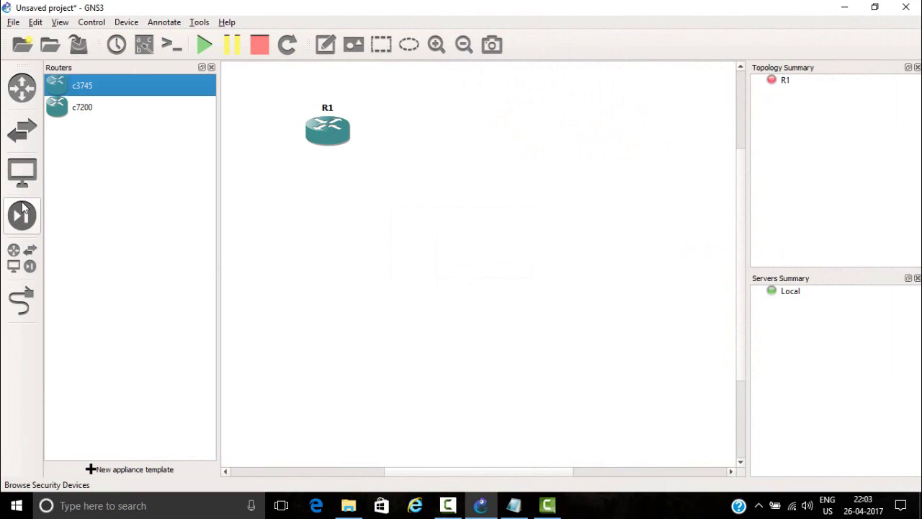
pyautogui.click(22, 213)
pyautogui.click(81, 94)
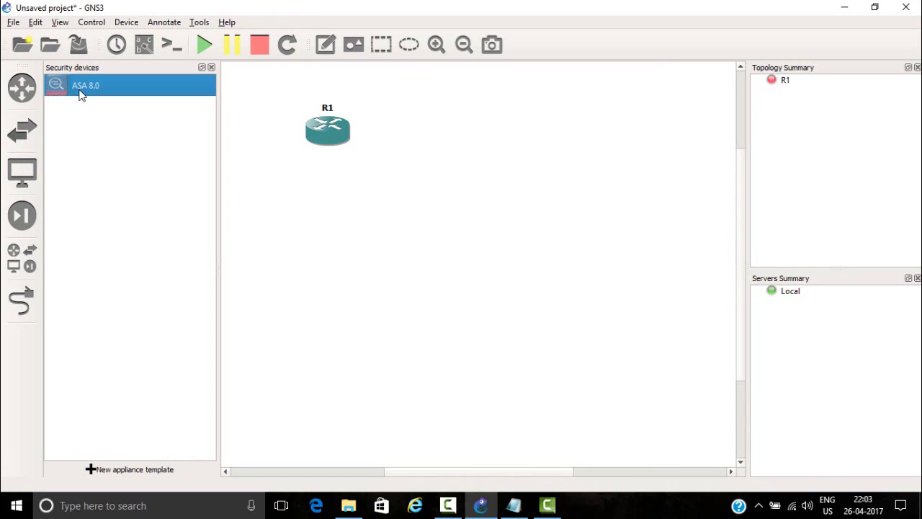
pyautogui.moveTo(82, 94); pyautogui.dragTo(507, 148)
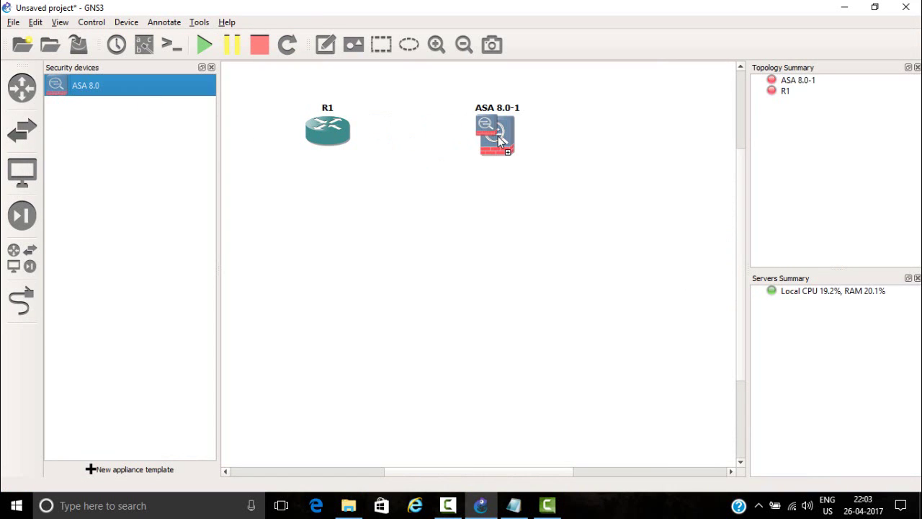
# Step: Link R1's FastEthernet0/0 to ASA 8.0-1's Ethernet0
pyautogui.click(20, 305)
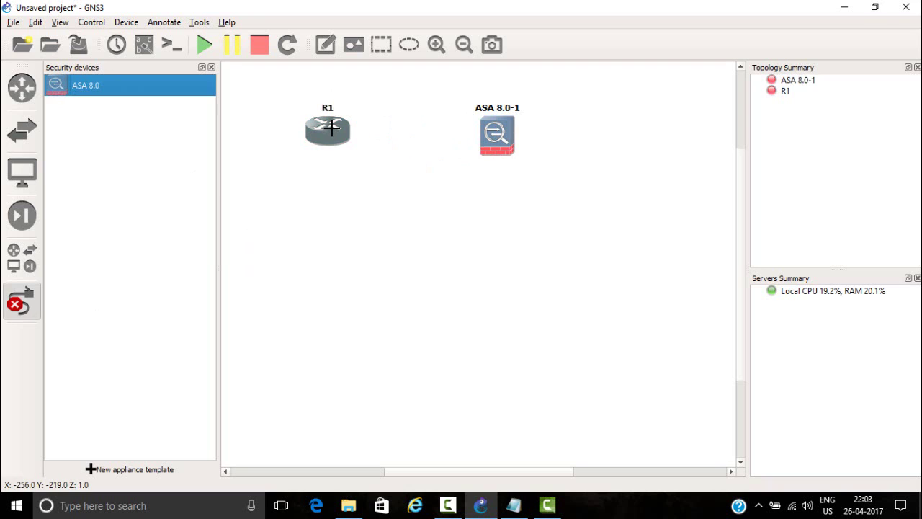
pyautogui.click(332, 127)
pyautogui.click(378, 137)
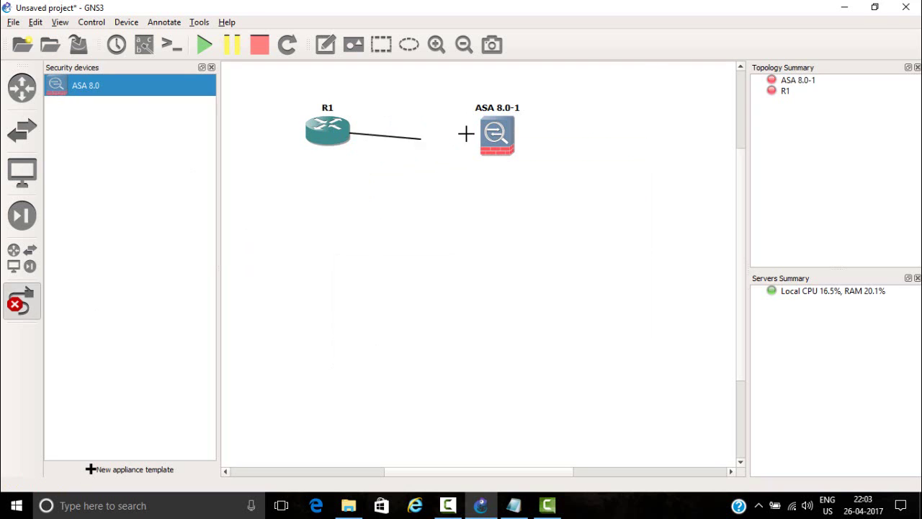
pyautogui.click(492, 133)
pyautogui.click(517, 141)
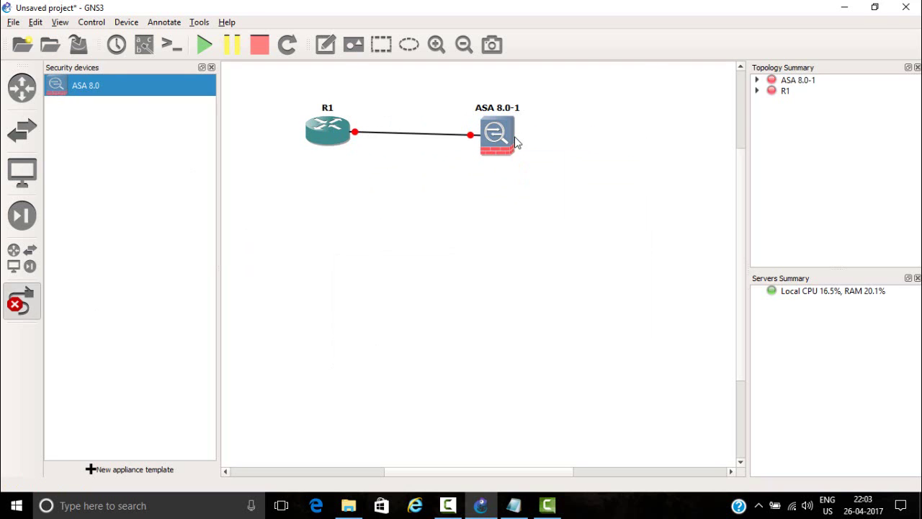
pyautogui.click(20, 302)
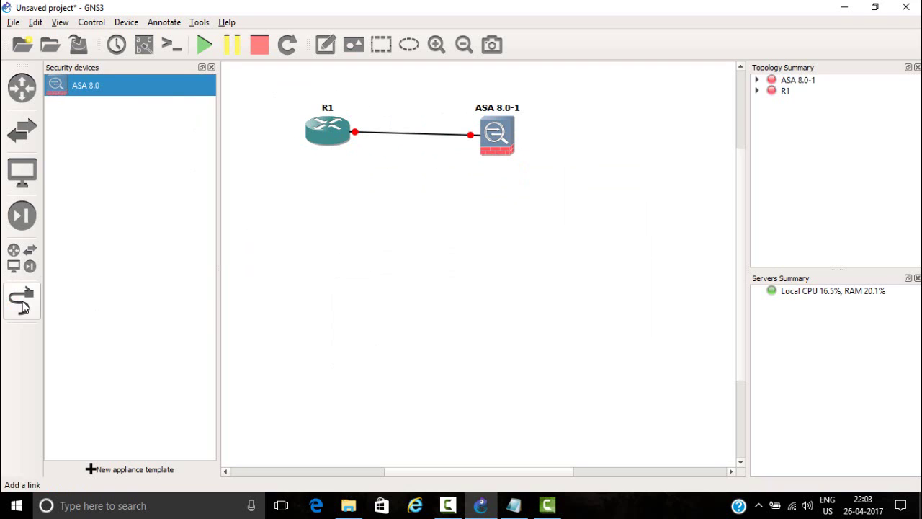
# Step: Start all devices, open their consoles, and switch to the ASA 8.0-1 console session
pyautogui.click(204, 48)
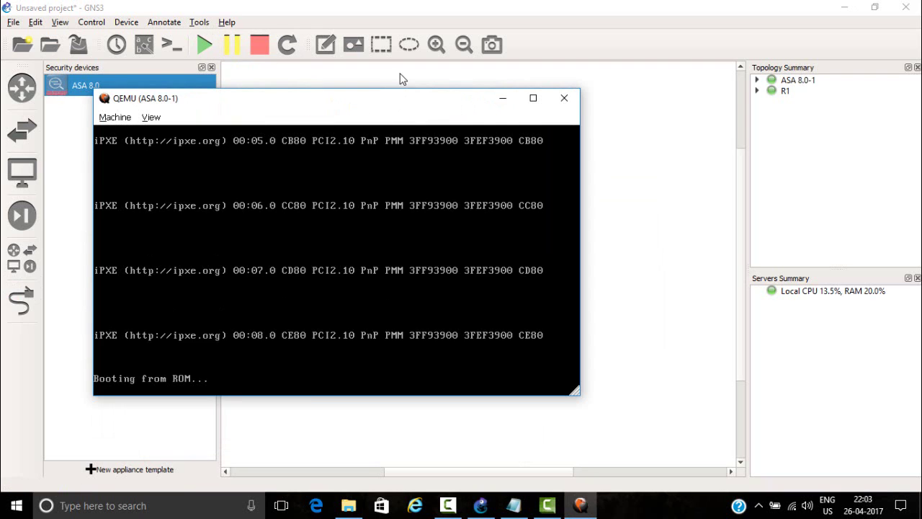
pyautogui.click(503, 99)
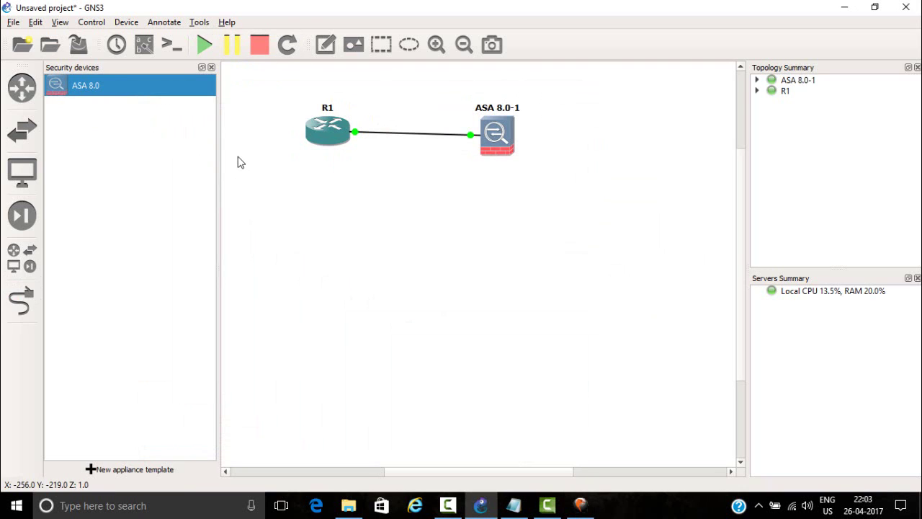
pyautogui.click(172, 46)
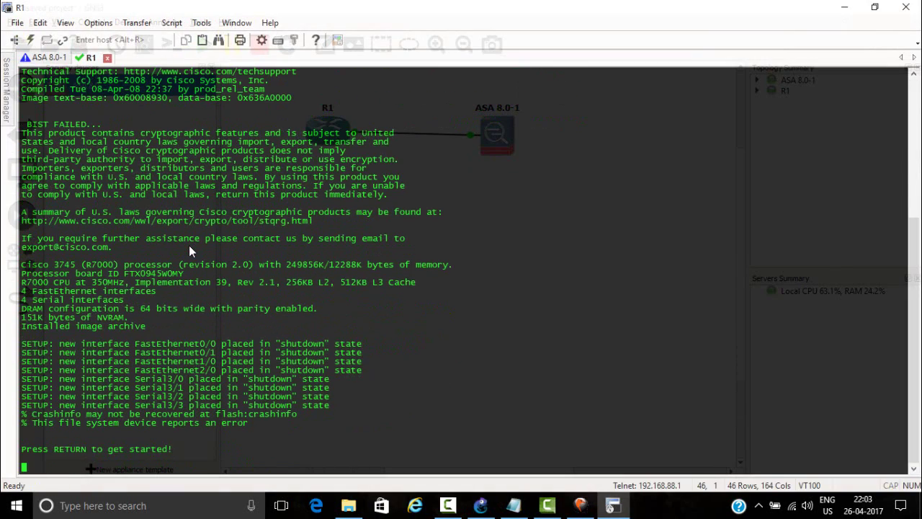
pyautogui.hotkey('alt', '1')
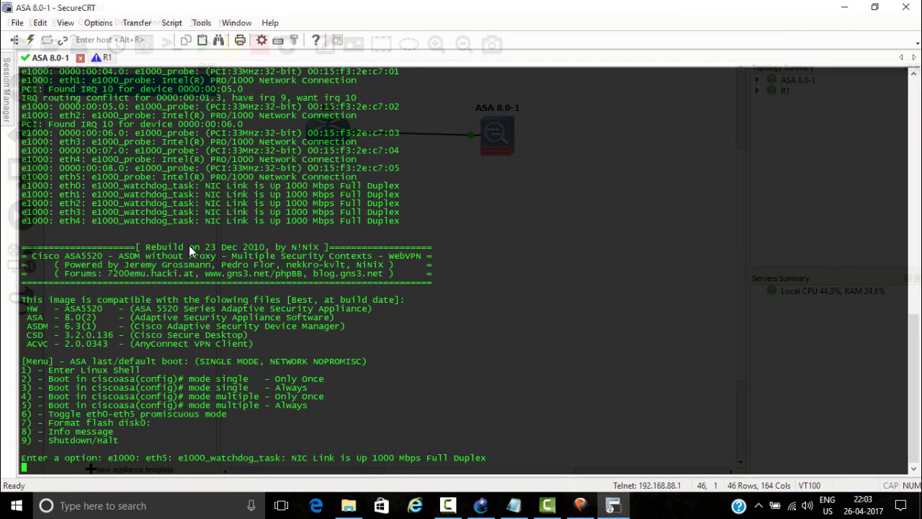
# Step: Choose boot option 3 to boot the ASA in single mode and continue booting
pyautogui.press('Return')
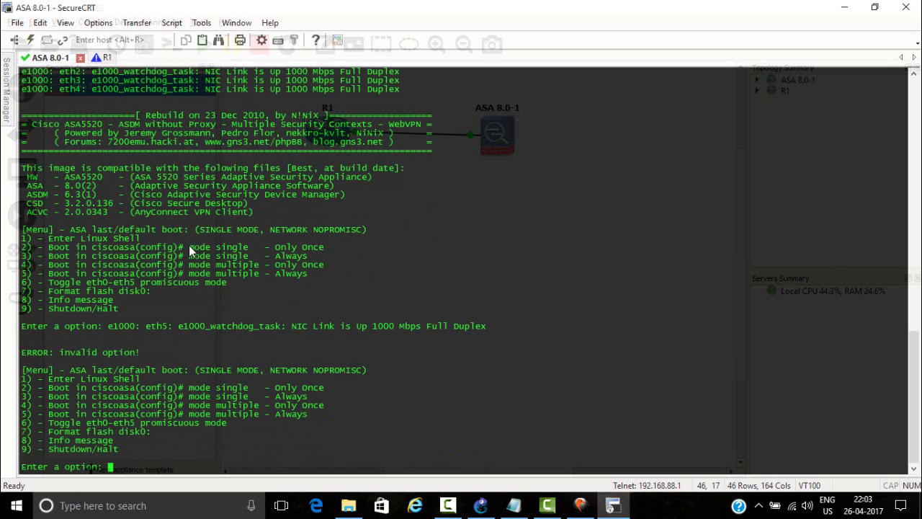
pyautogui.write('3')
pyautogui.press('Return')
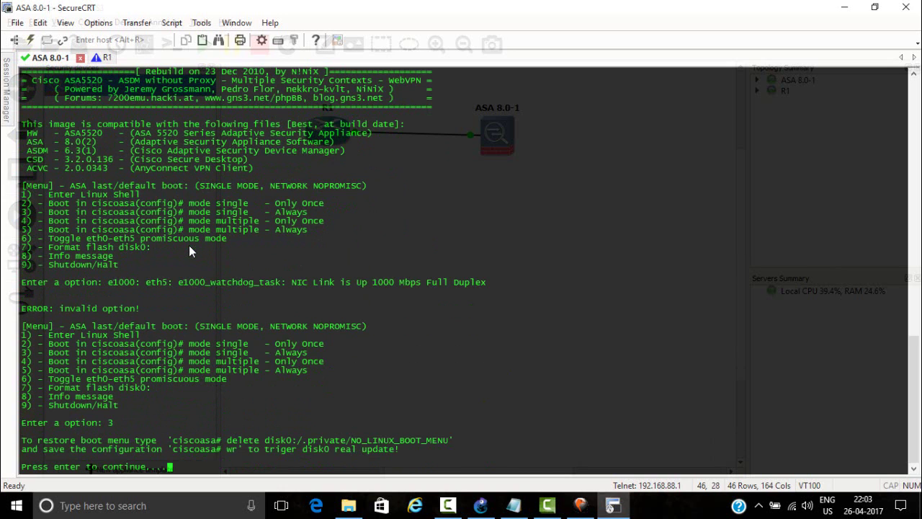
pyautogui.press('Return')
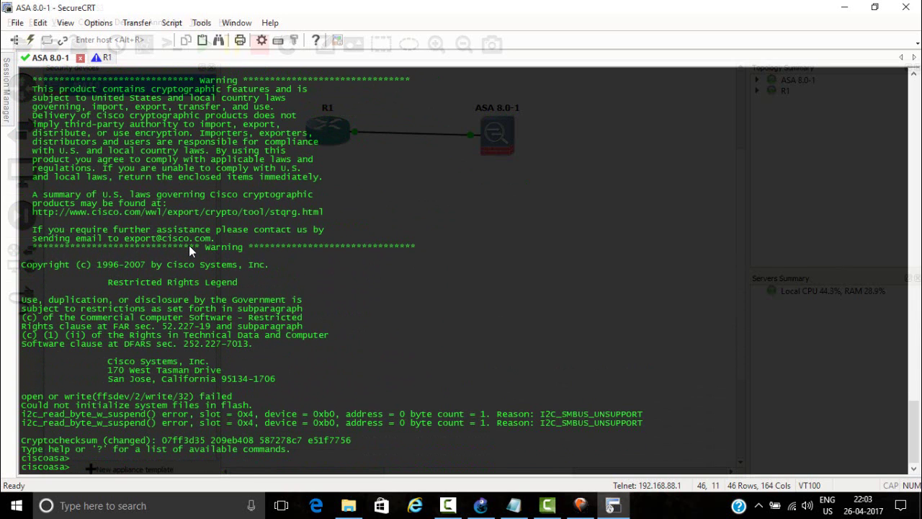
# Step: Enter privileged mode with 'en' and a blank password, reaching the ciscoasa# prompt
pyautogui.press('Return')
pyautogui.press('Return')
pyautogui.press('Return')
pyautogui.press('Return')
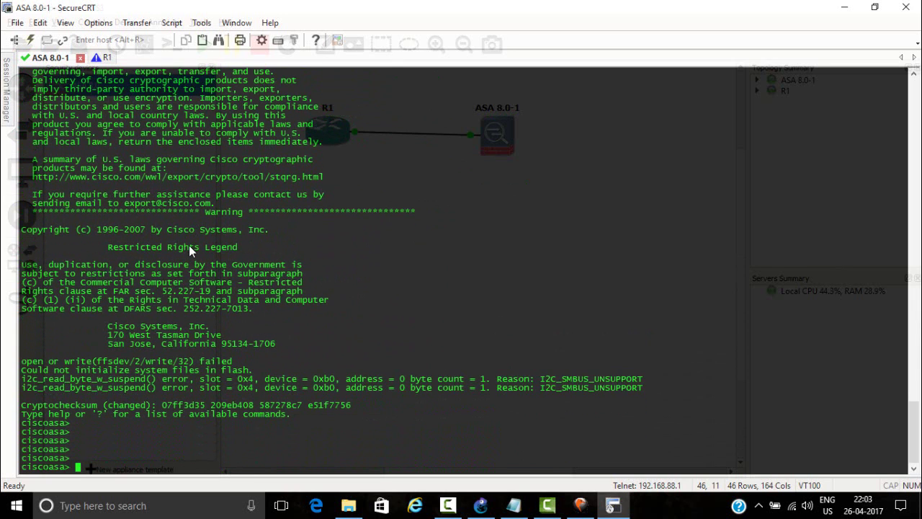
pyautogui.write('en')
pyautogui.press('Return')
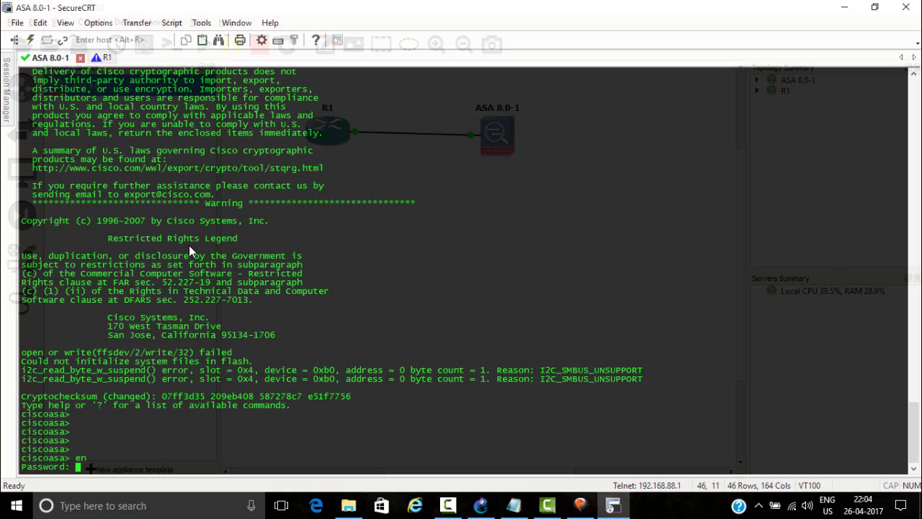
pyautogui.press('Return')
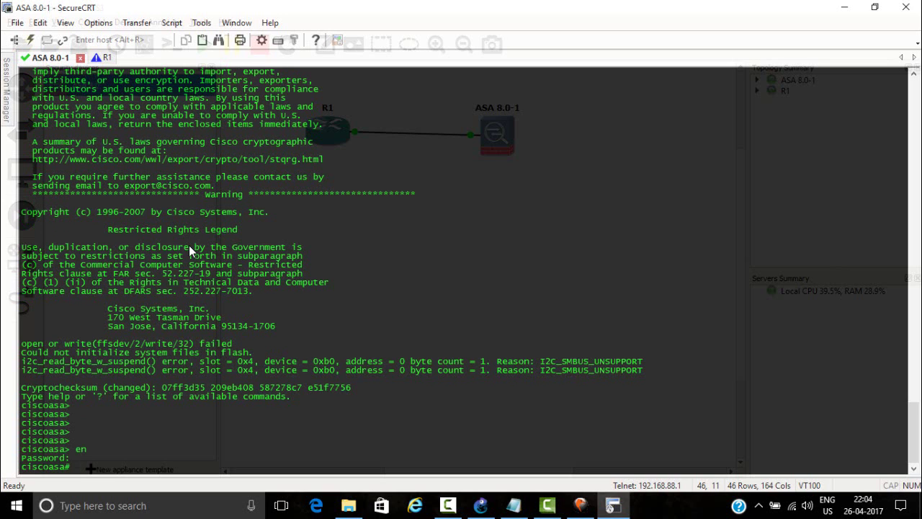
pyautogui.press('Return')
pyautogui.press('Return')
pyautogui.press('Return')
pyautogui.press('Return')
pyautogui.press('Return')
pyautogui.press('Return')
pyautogui.press('Return')
pyautogui.press('Return')
pyautogui.press('Return')
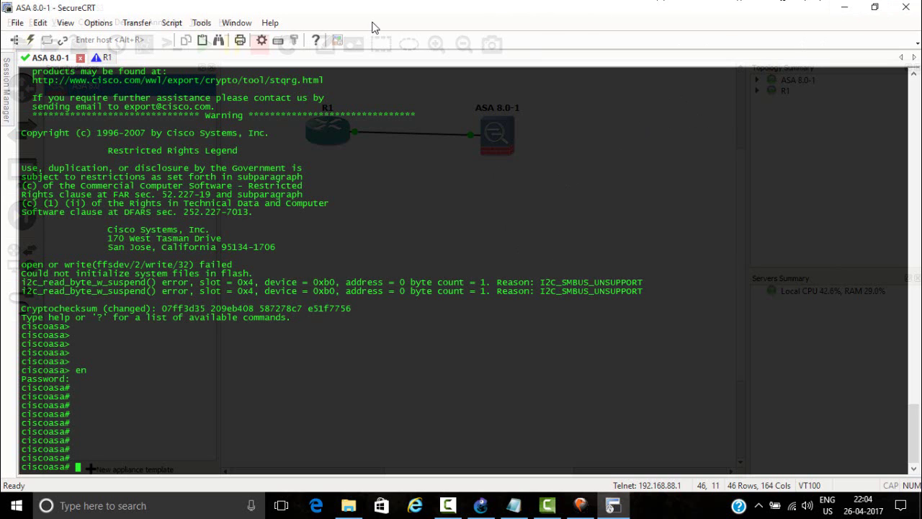
# Step: Minimize the ASA console, GNS3 and ASA 8.0.2 folder windows, then start Firefox from the desktop
pyautogui.click(839, 9)
pyautogui.click(839, 15)
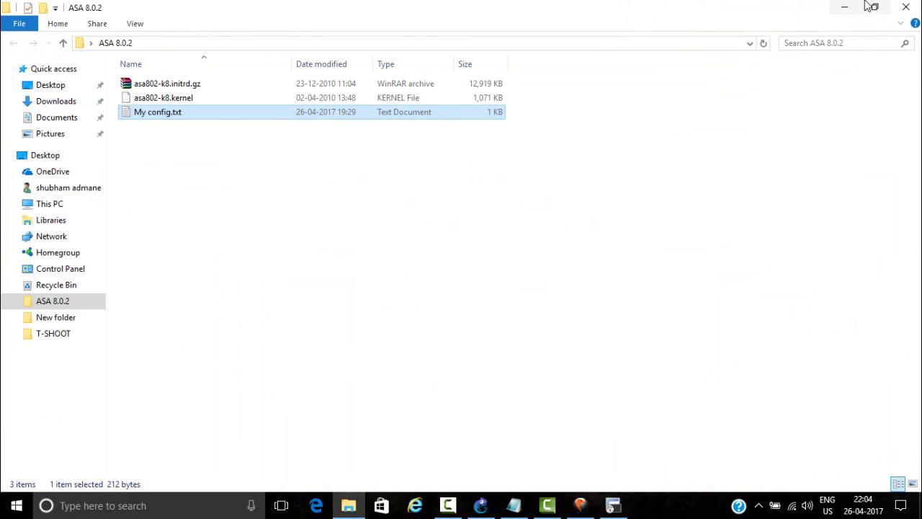
pyautogui.click(842, 8)
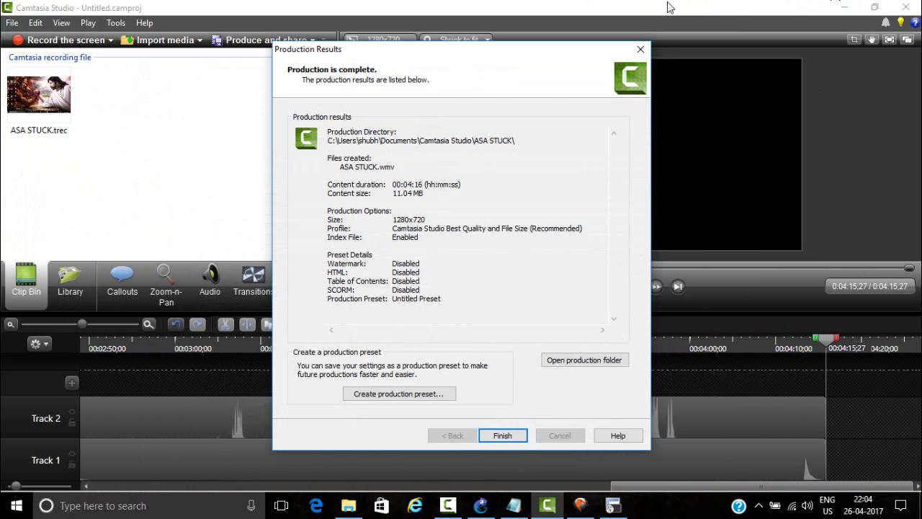
pyautogui.press('super+d')
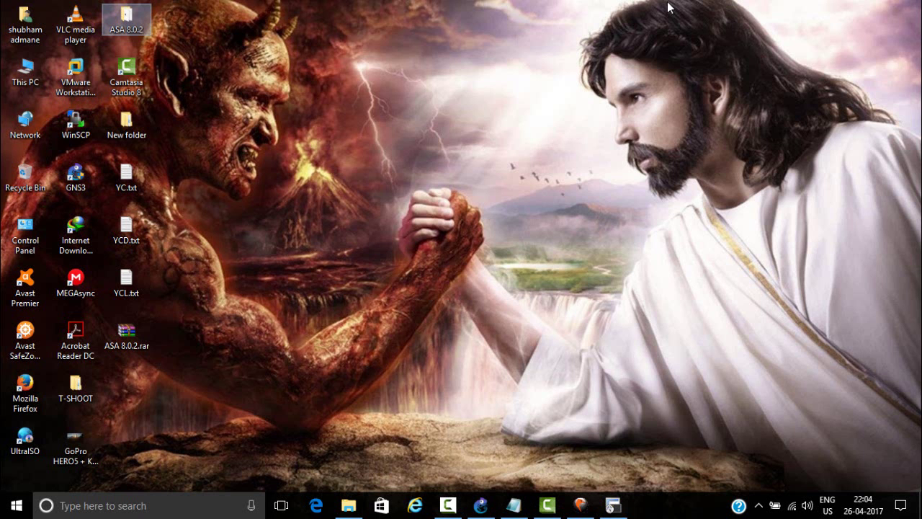
pyautogui.doubleClick(41, 385)
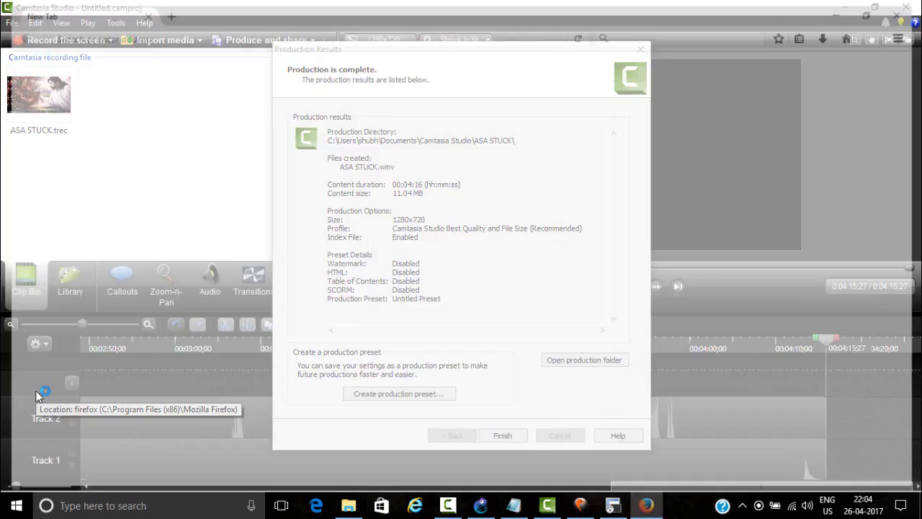
# Step: Load the tednetworking.blogspot site in Firefox via the 'ted' address autocomplete
pyautogui.click(213, 34)
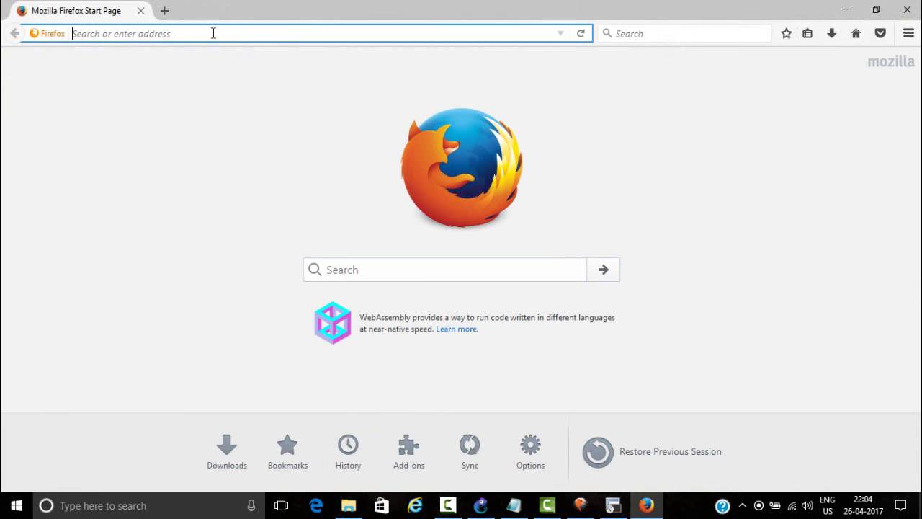
pyautogui.write('ted')
pyautogui.press('Return')
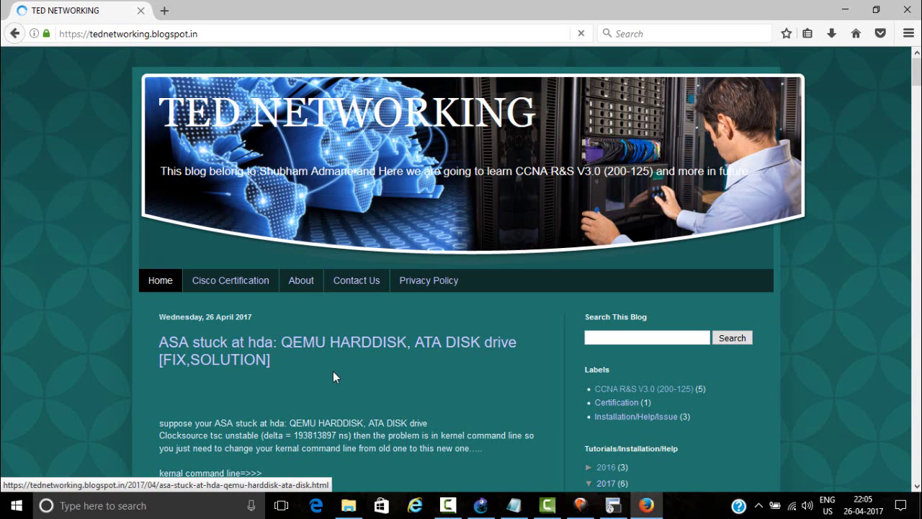
# Step: Read through the 'ASA stuck at hda' fix post, scrolling down and back up
pyautogui.scroll(-3, 475, 383)
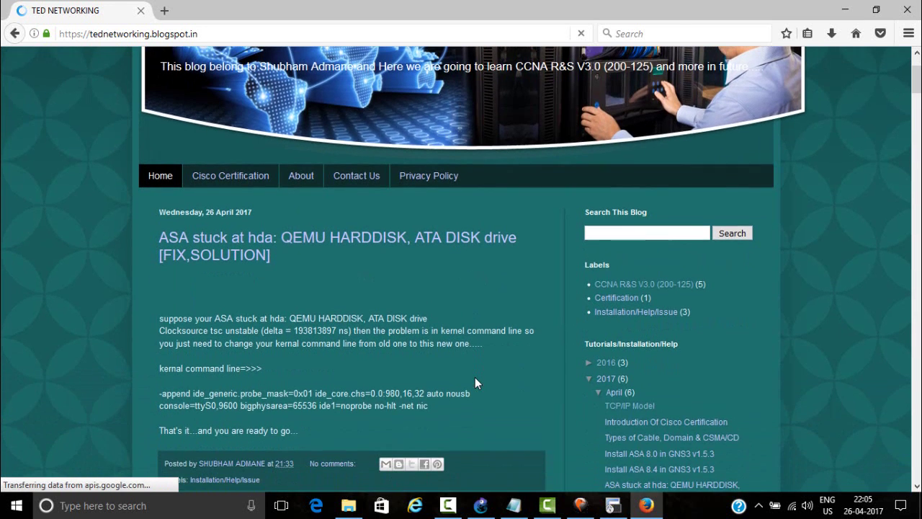
pyautogui.scroll(-1, 475, 371)
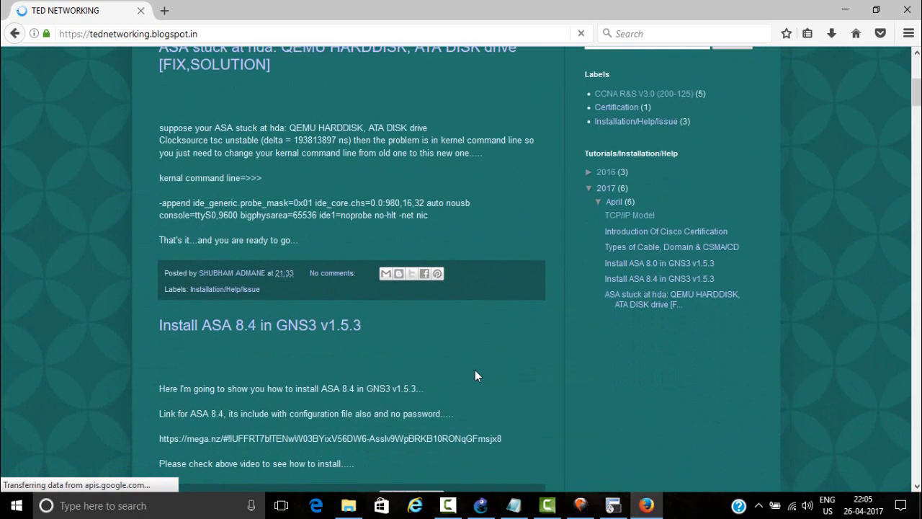
pyautogui.scroll(2, 475, 370)
pyautogui.scroll(3, 501, 220)
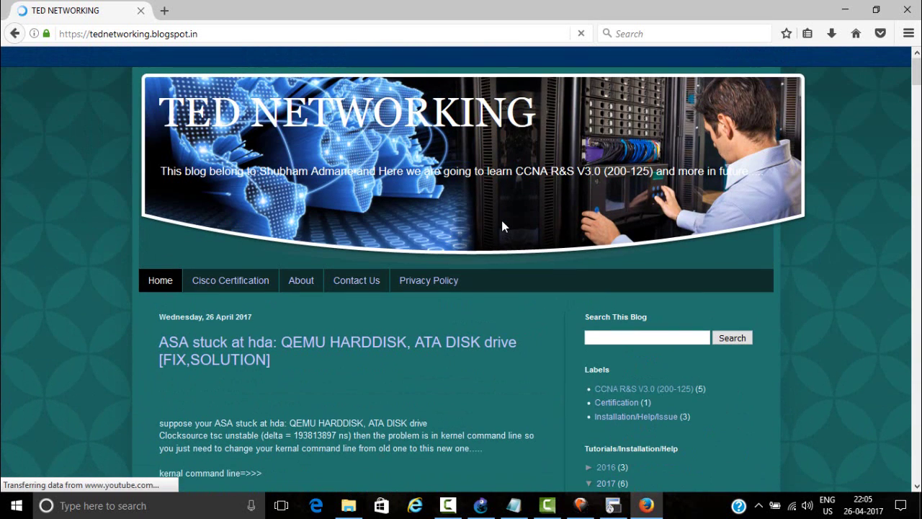